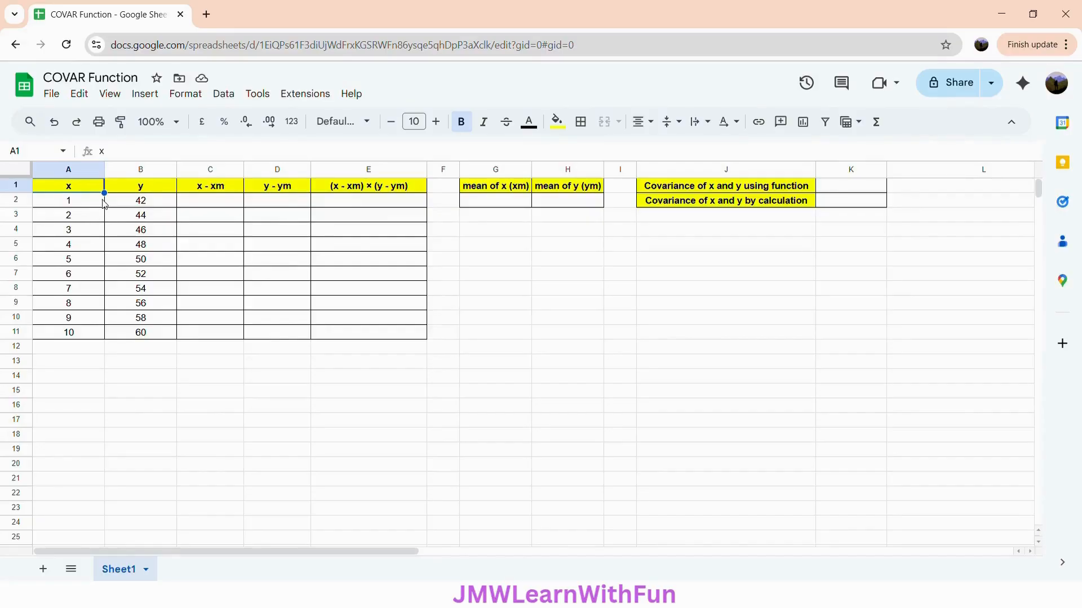
Examine the y data, the deviation and product columns, the mean cells and the two covariance result cells
left_click(153, 190)
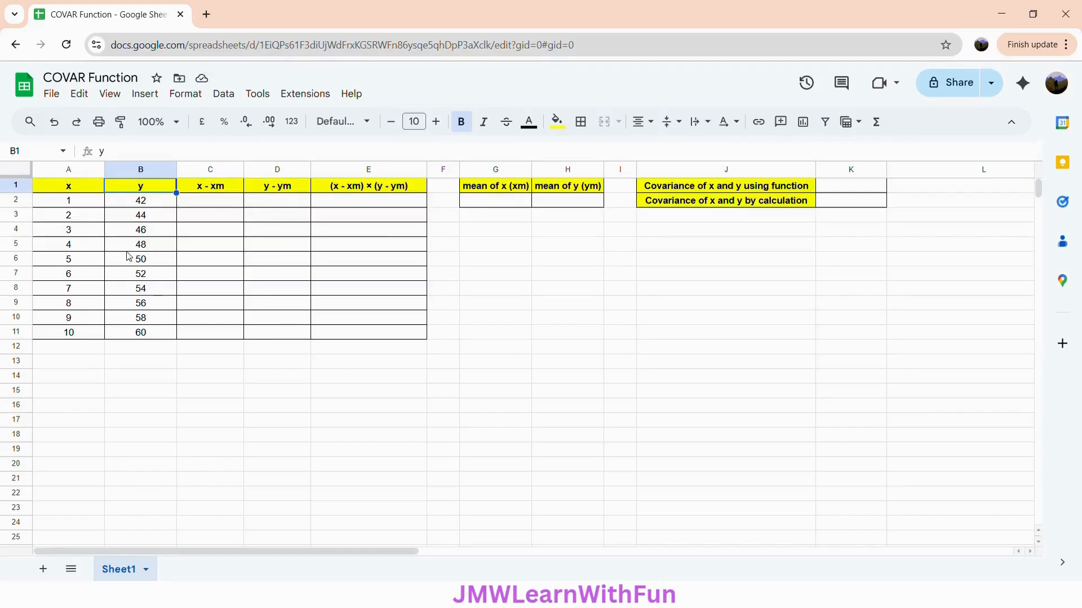
left_click(839, 187)
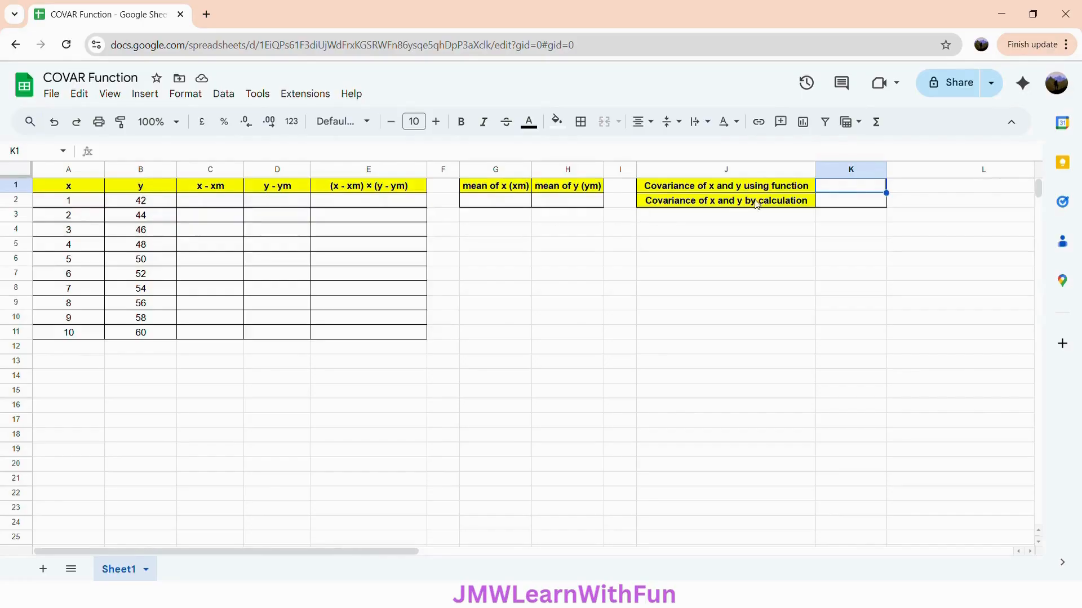
left_click(844, 209)
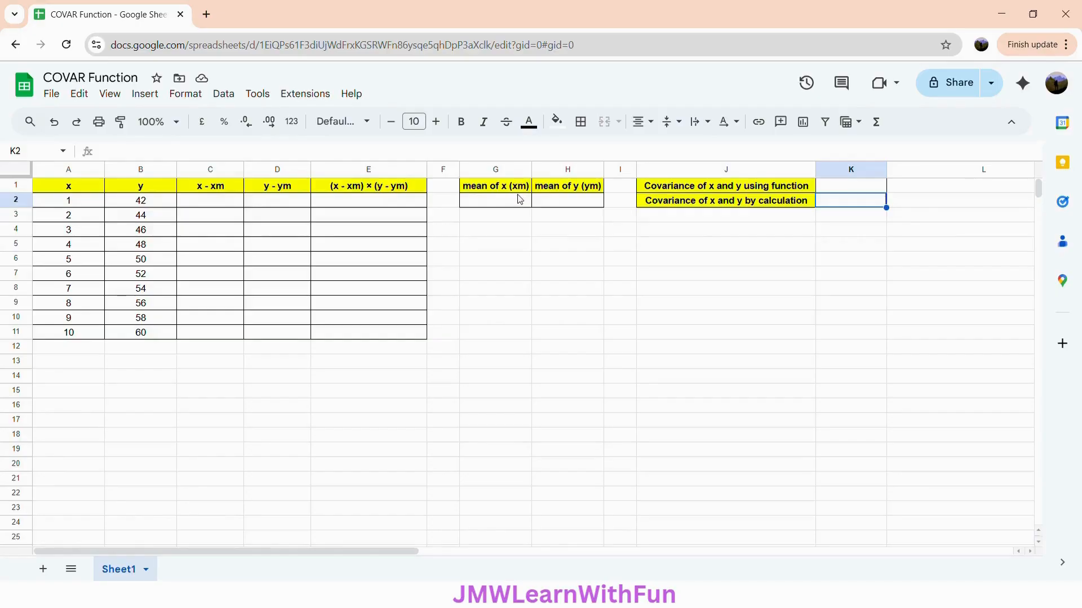
left_click(508, 205)
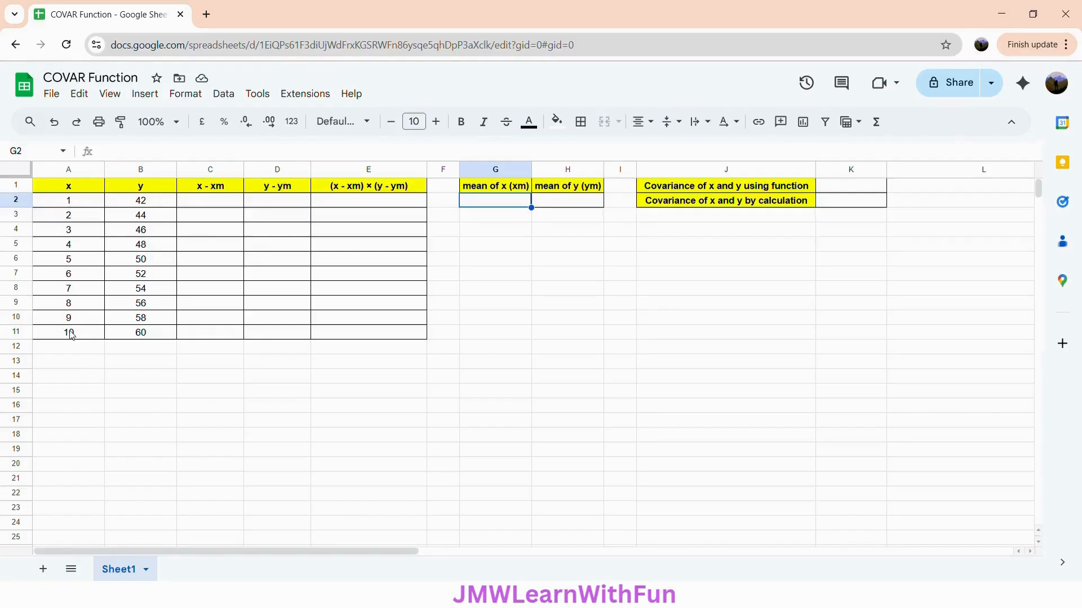
left_click(563, 209)
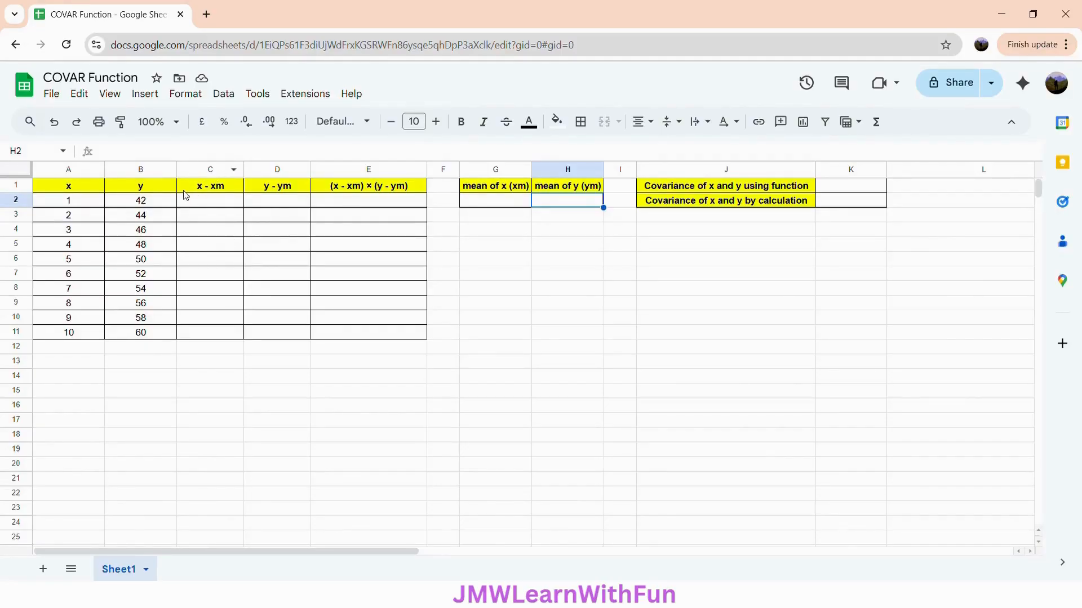
left_click(229, 194)
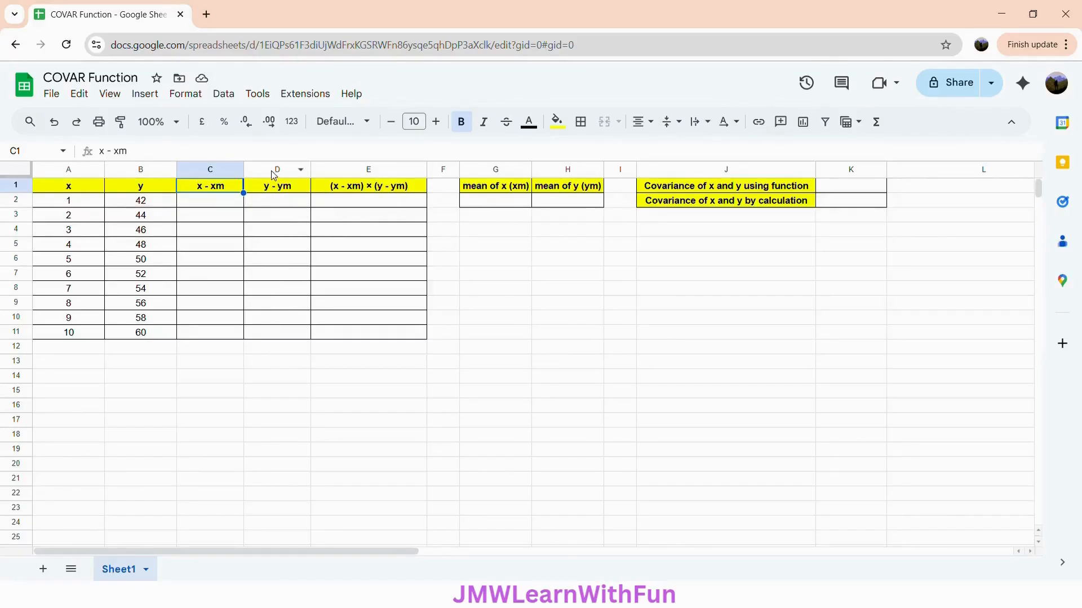
left_click(264, 191)
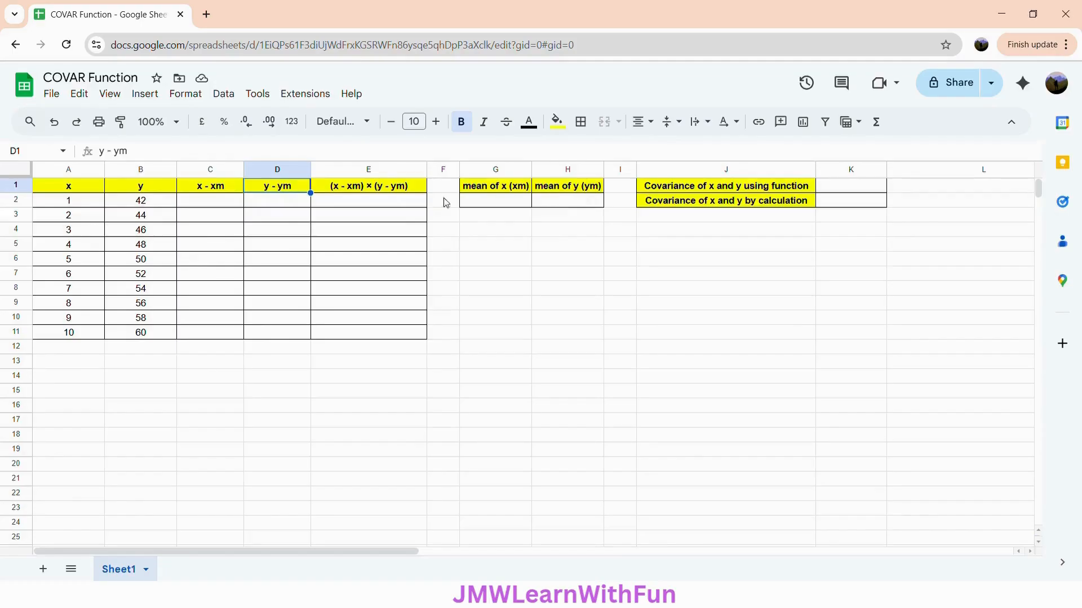
left_click(425, 191)
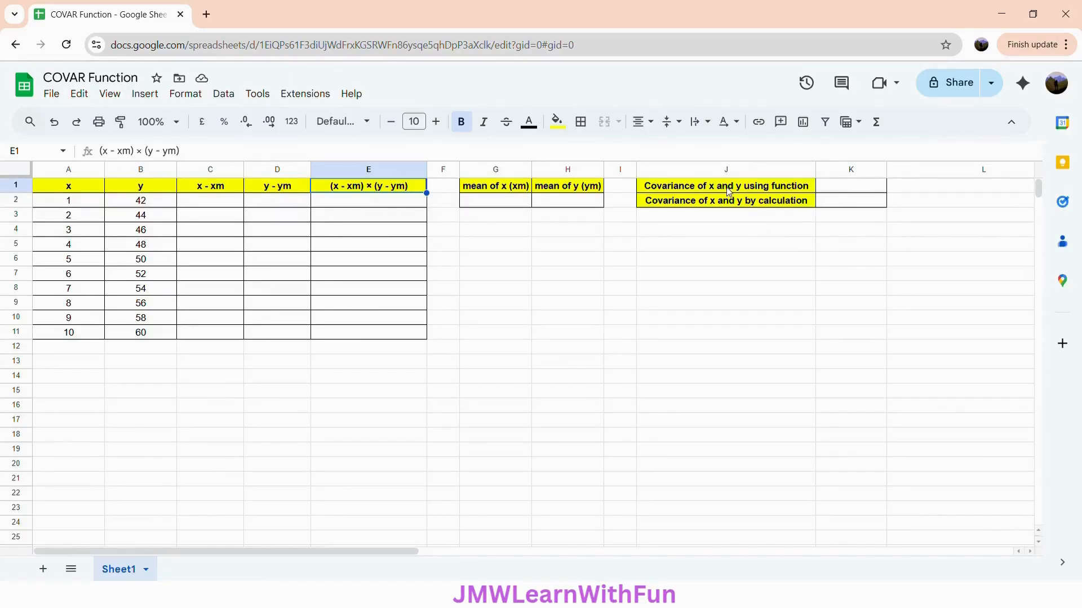
Calculate the covariance of x and y in K1 with the formula =COVAR(B2:B11,A2:A11)
left_click(839, 191)
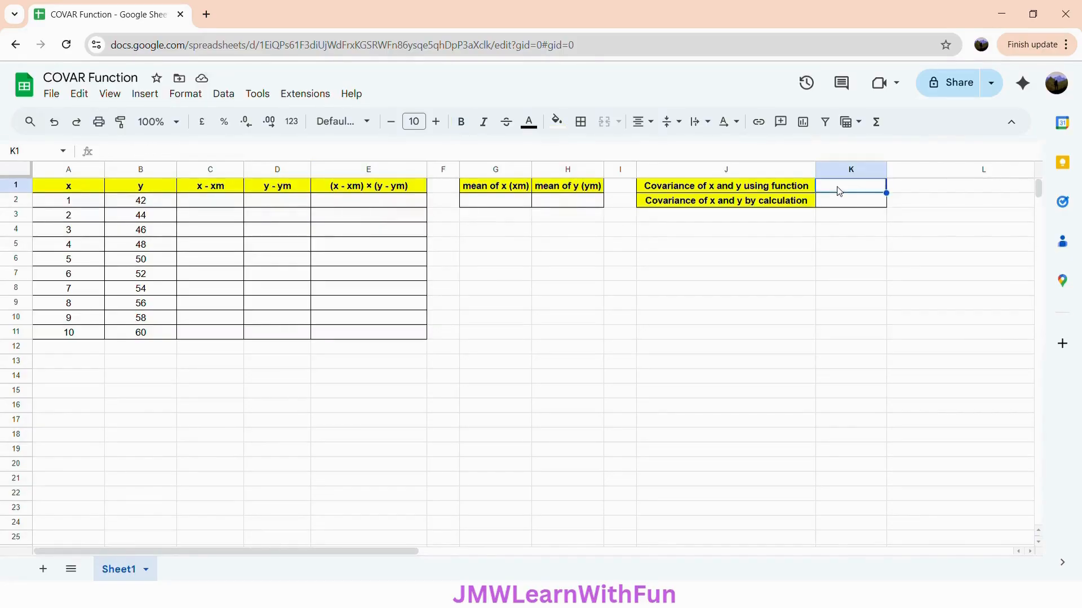
type("=COVAR")
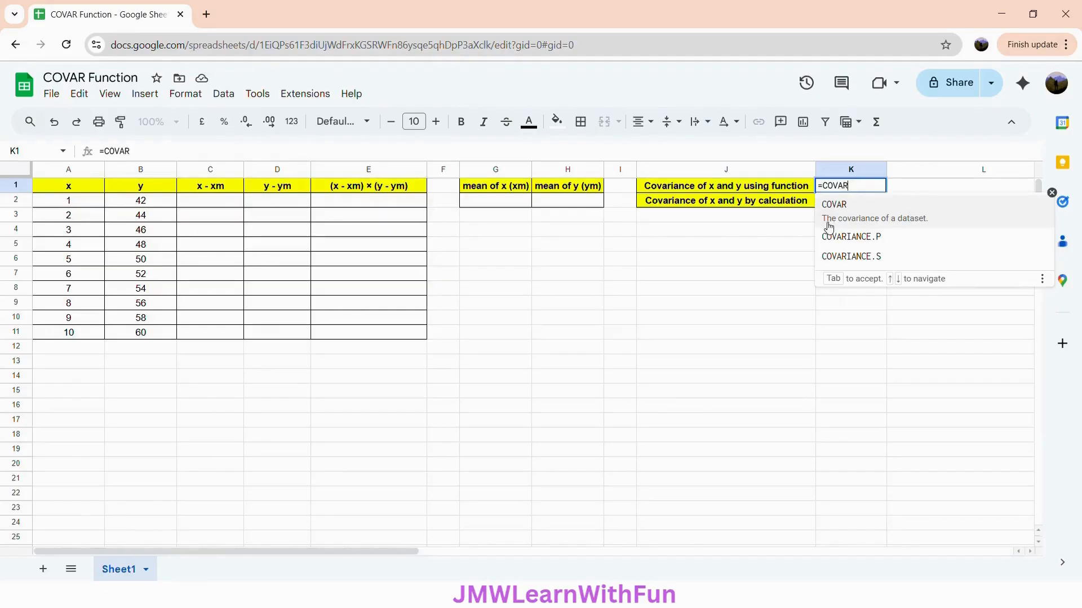
left_click(924, 223)
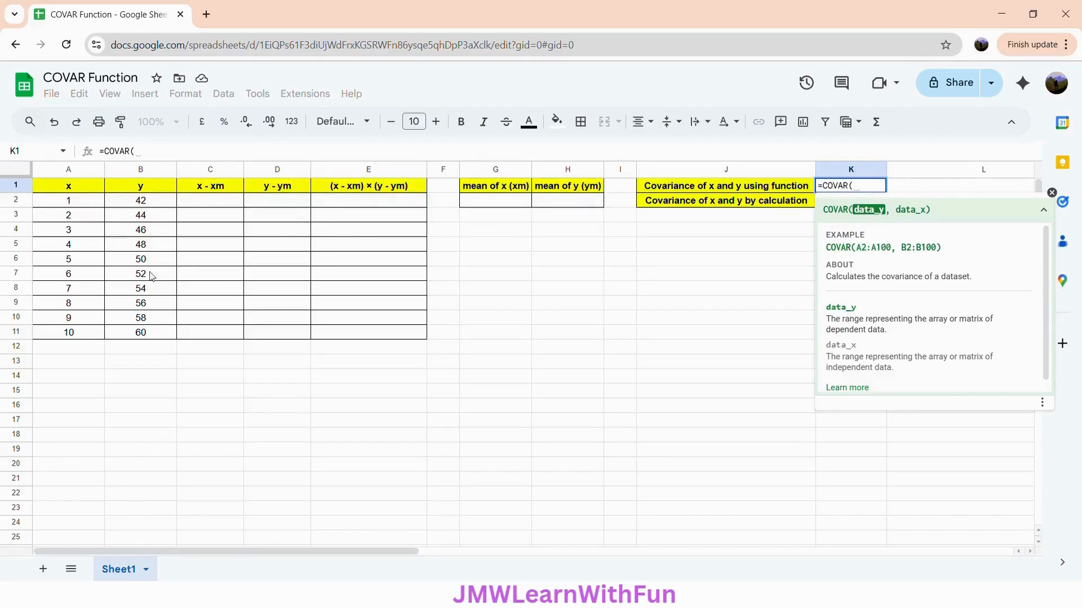
left_click_drag(153, 204, 156, 337)
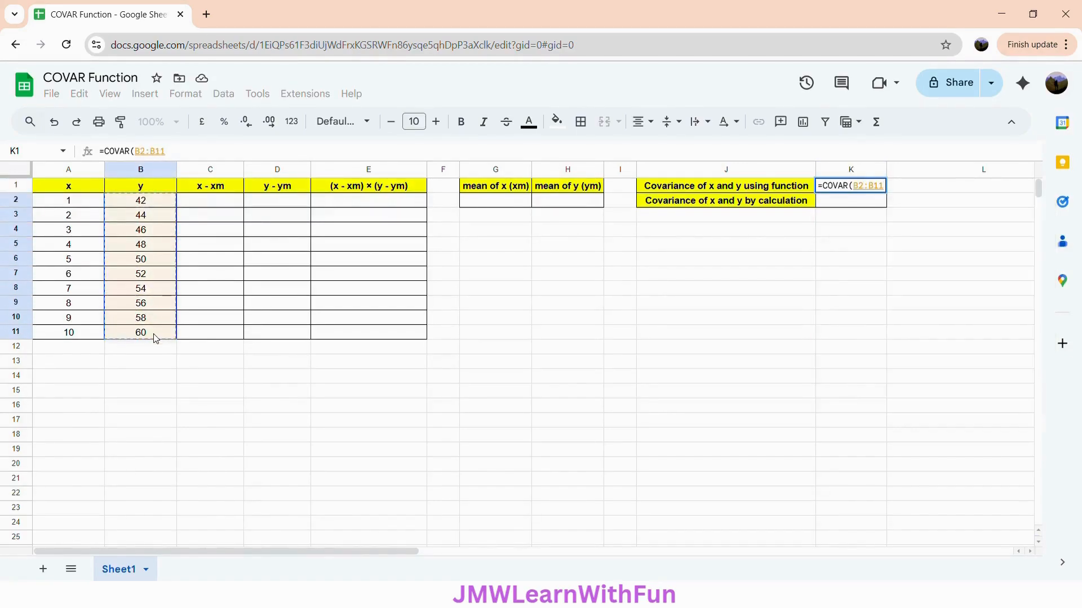
type(",")
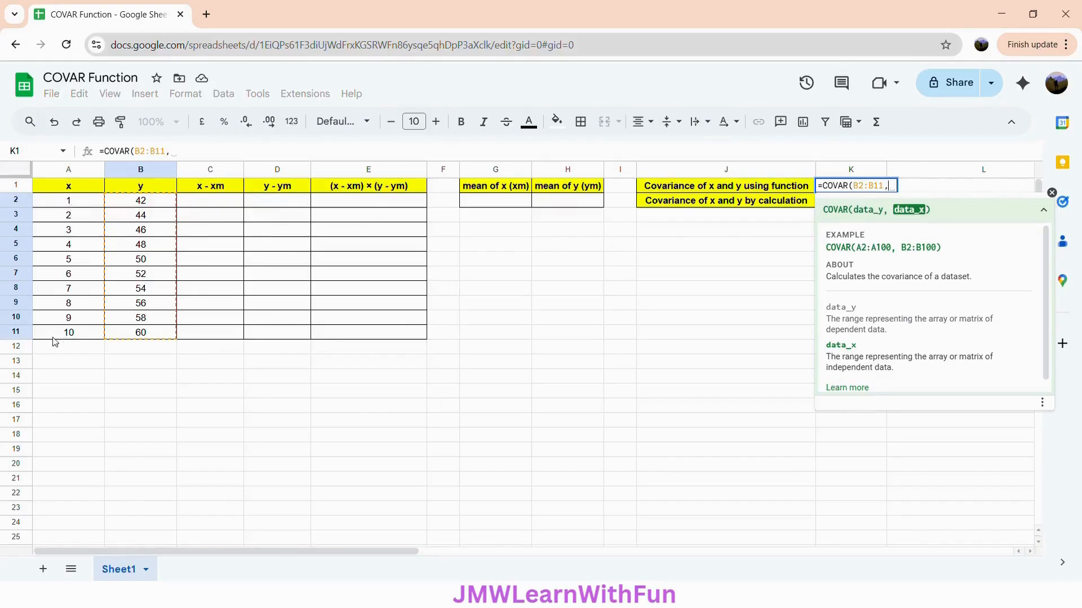
left_click_drag(77, 204, 80, 334)
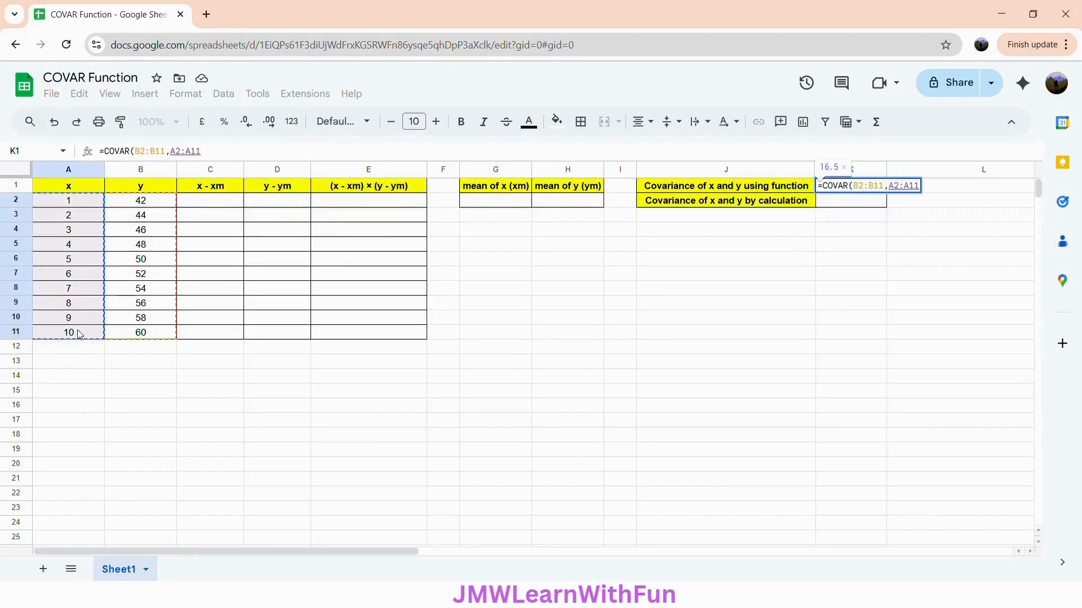
type(")")
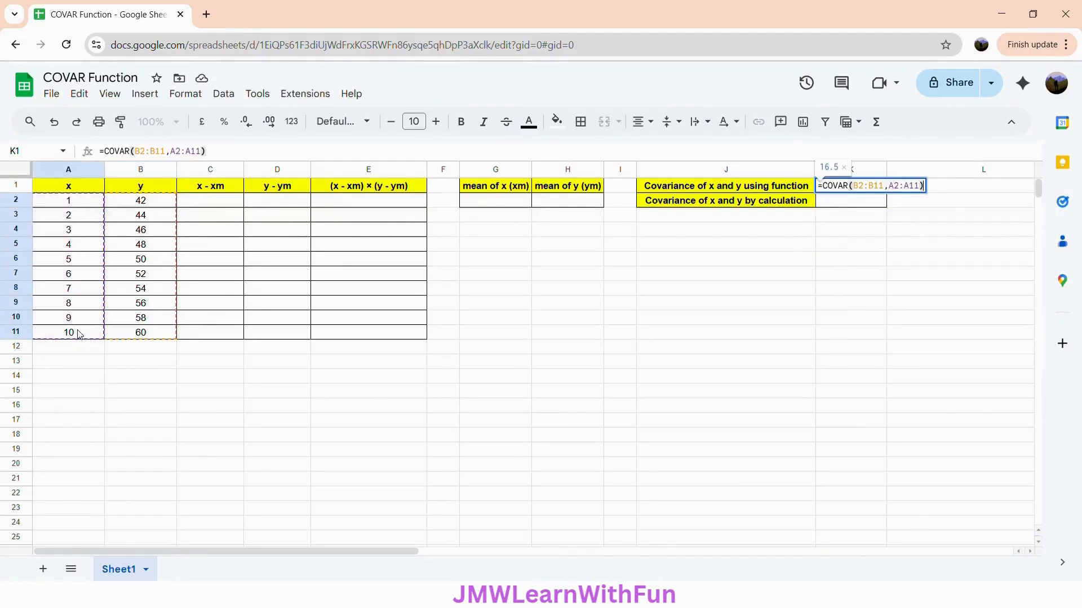
key("Return")
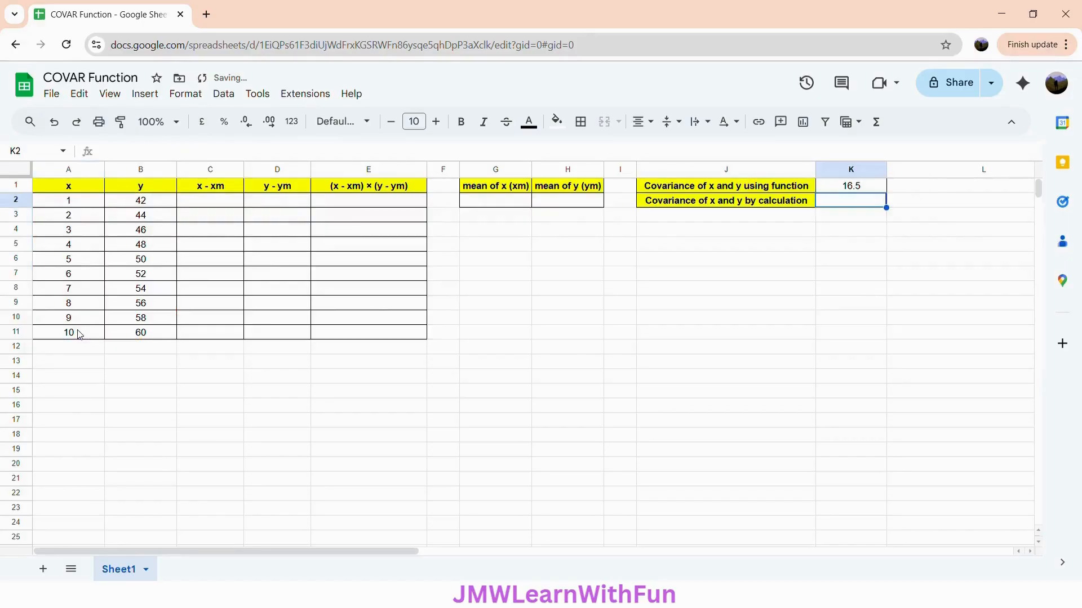
left_click(867, 189)
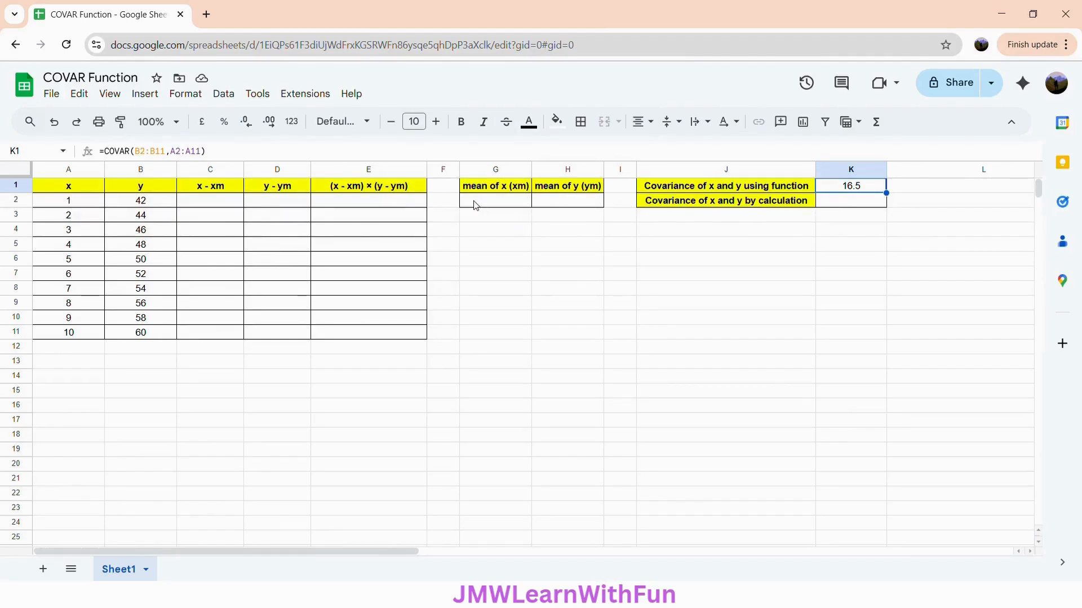
Calculate the mean of x in G2 with the formula =AVERAGE(A2:A11)
left_click(510, 207)
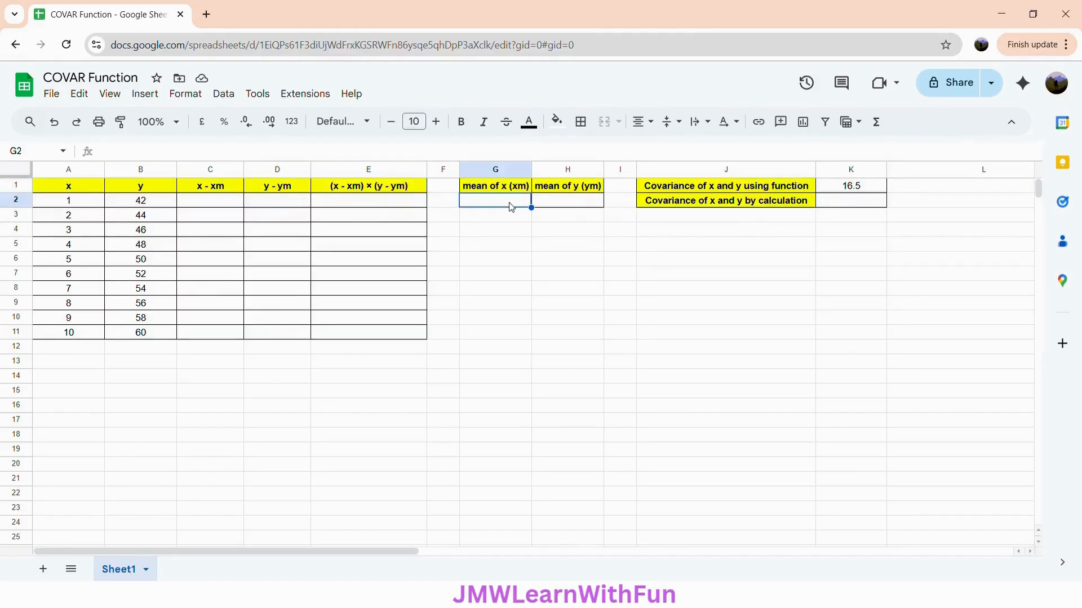
type("=AVERGAE")
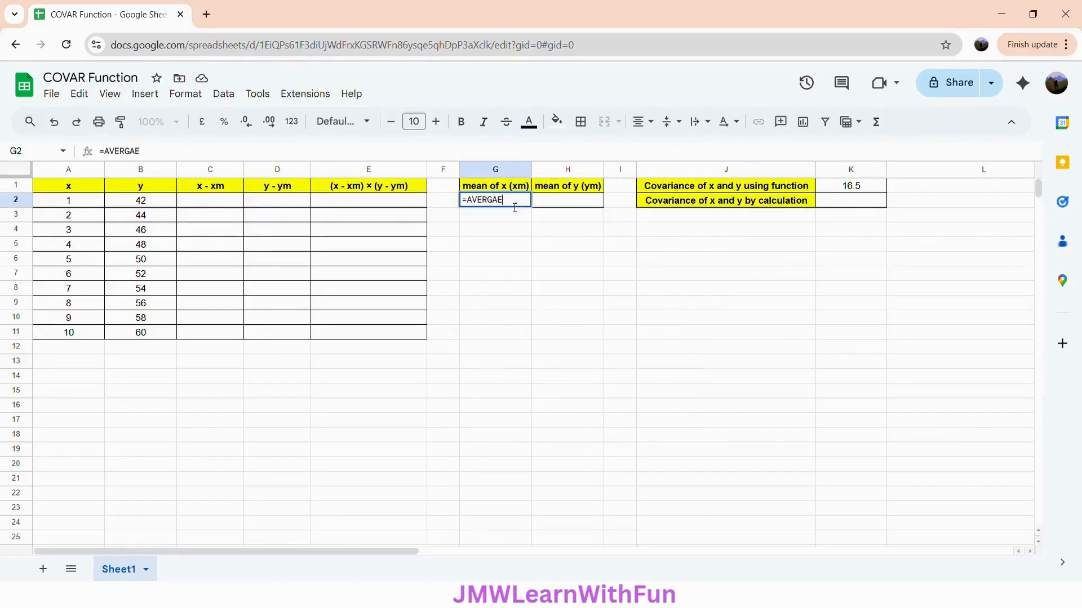
key("BackSpace")
key("BackSpace")
key("BackSpace")
type("A")
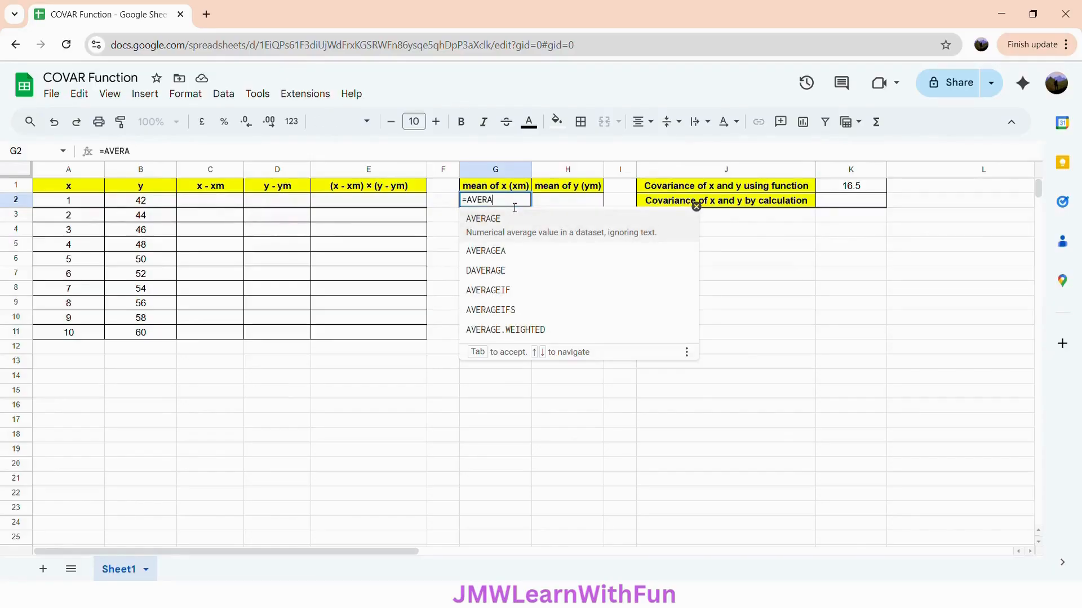
type("GE(")
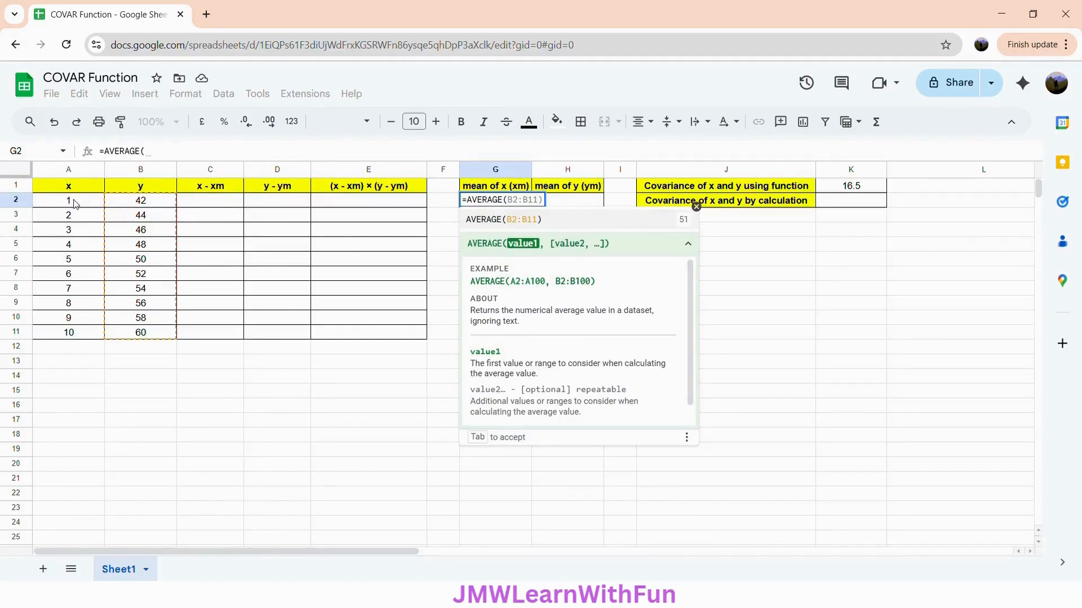
left_click_drag(75, 204, 82, 341)
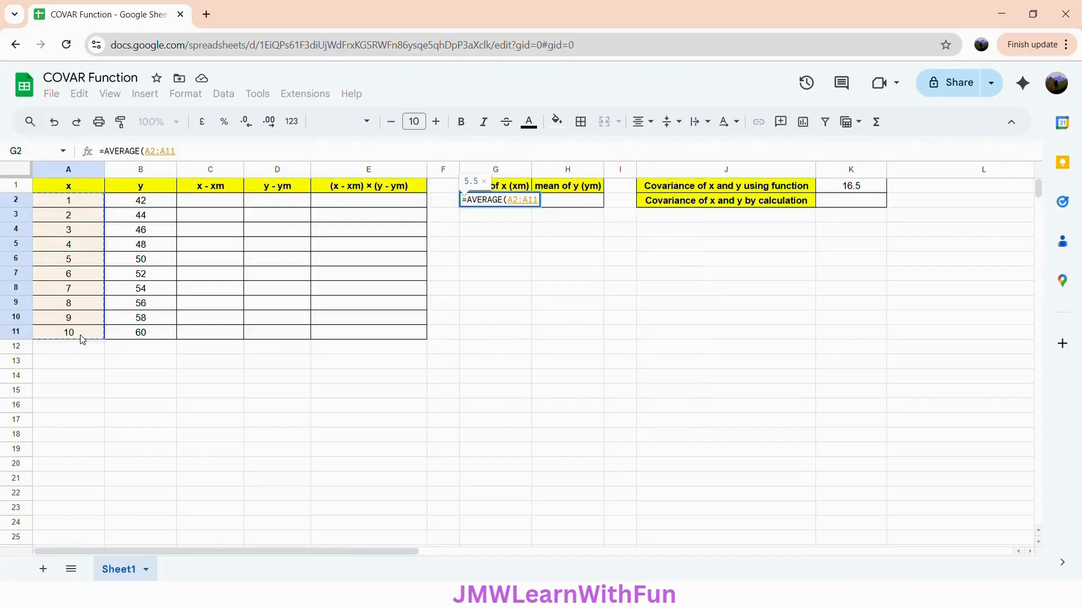
type(")")
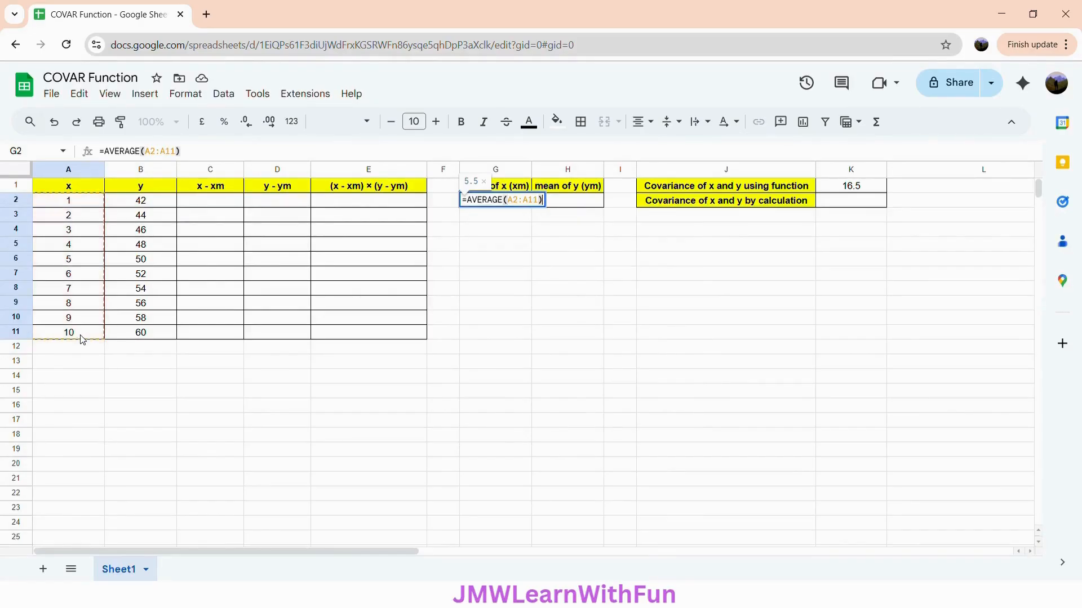
key("Return")
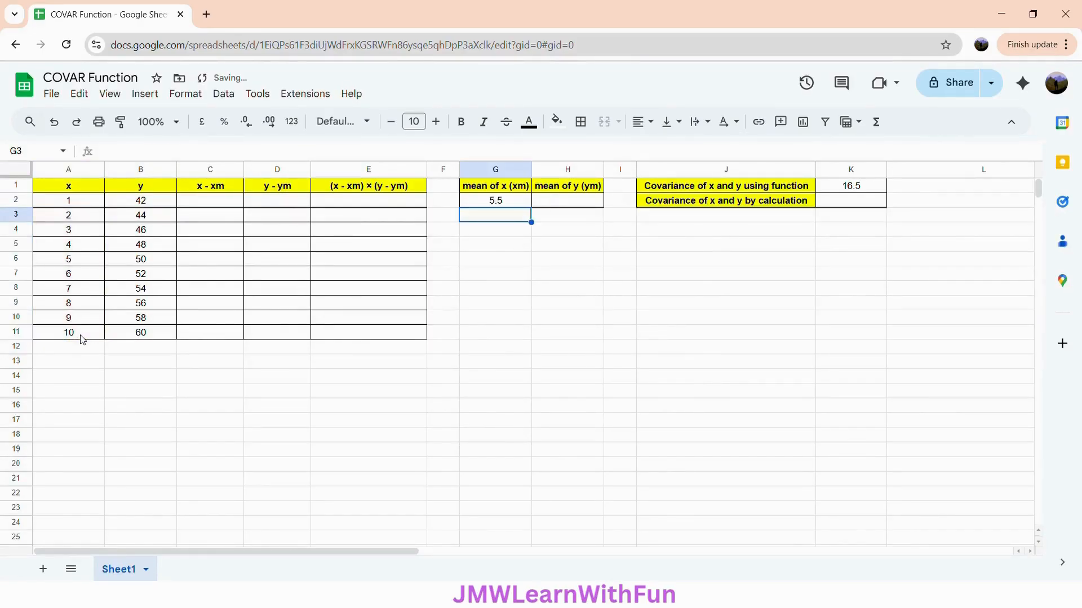
Fill the mean formula from G2 across to H2 to average B2:B11, and check its referenced range
left_click(517, 204)
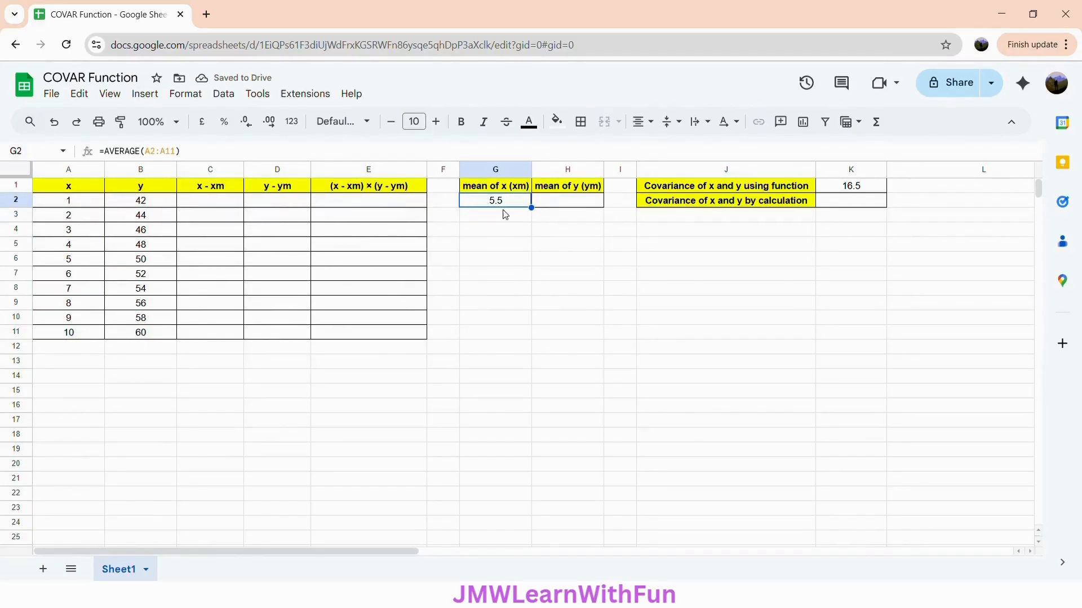
left_click_drag(540, 217, 577, 206)
left_click(577, 206)
double_click(581, 207)
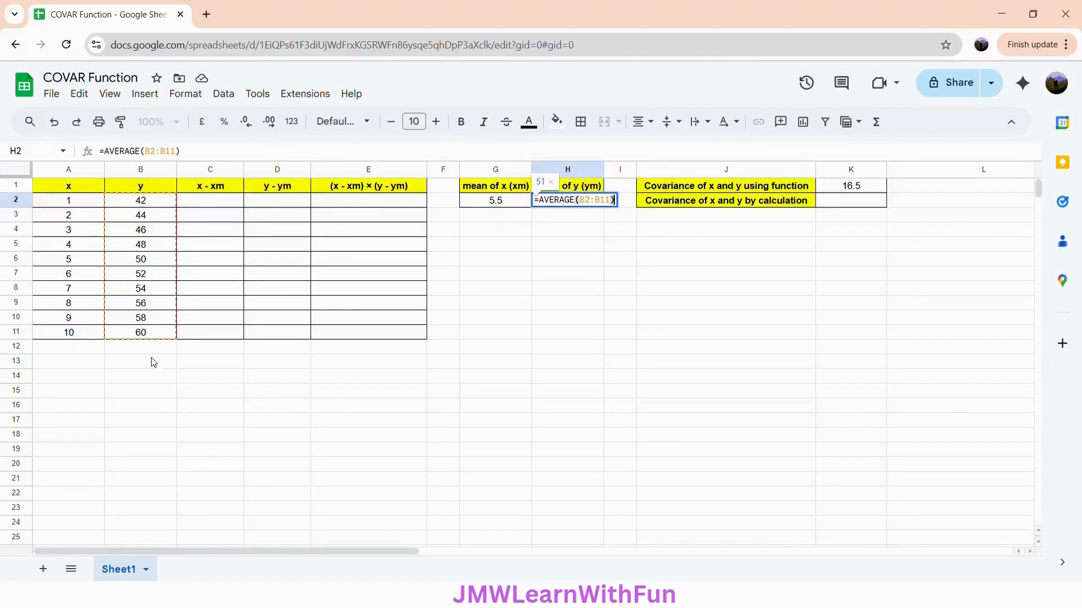
left_click(609, 220)
left_click(576, 204)
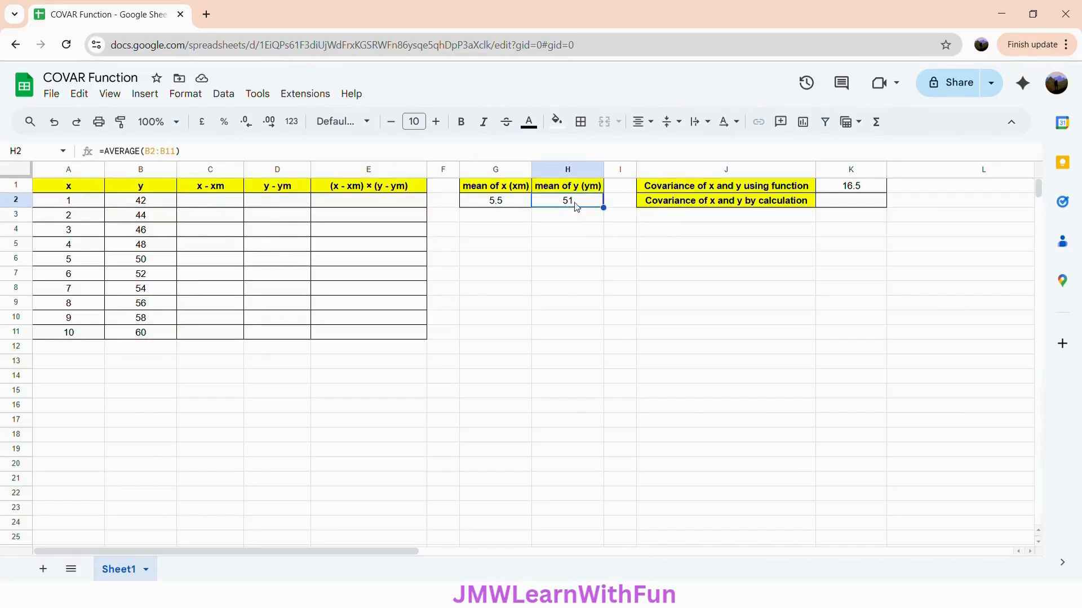
Enter =A2-$G$2 in C2 for the x deviation and accept the suggested auto-fill down to C11
left_click(217, 208)
type("=")
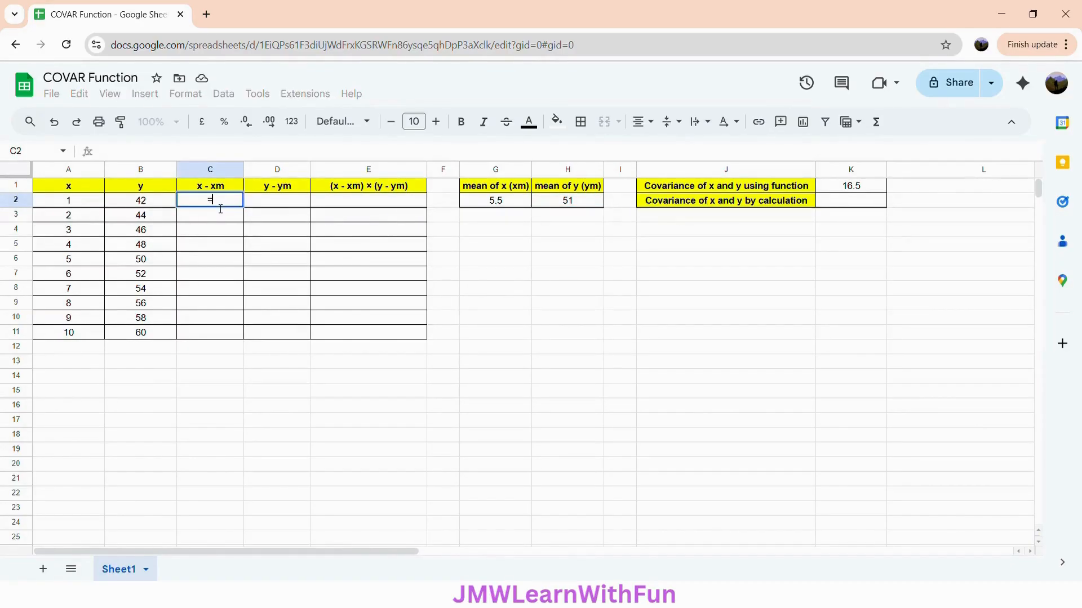
left_click(71, 203)
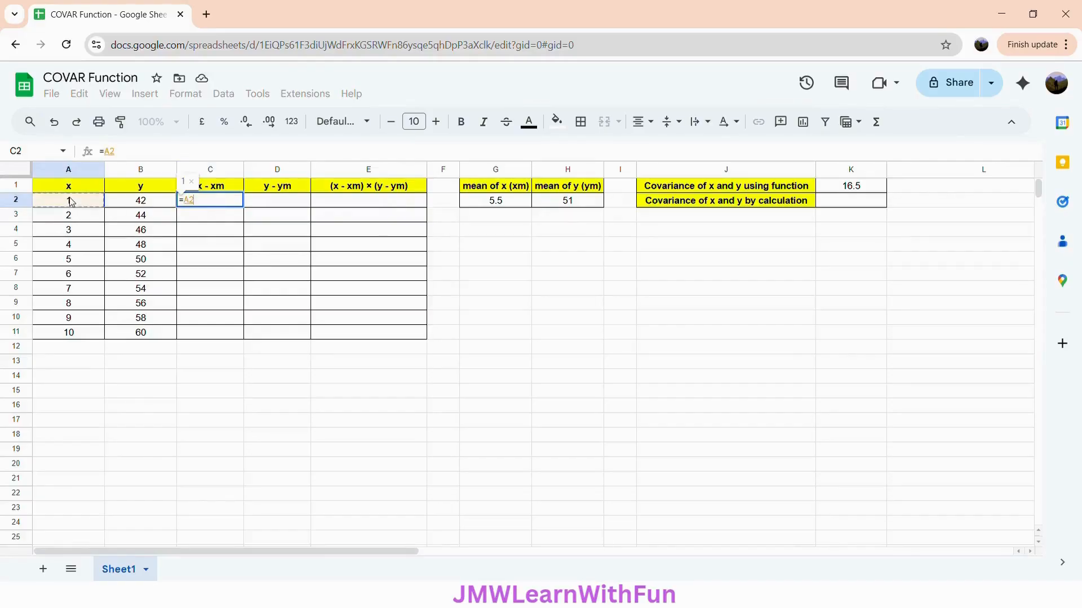
type("-")
left_click(510, 206)
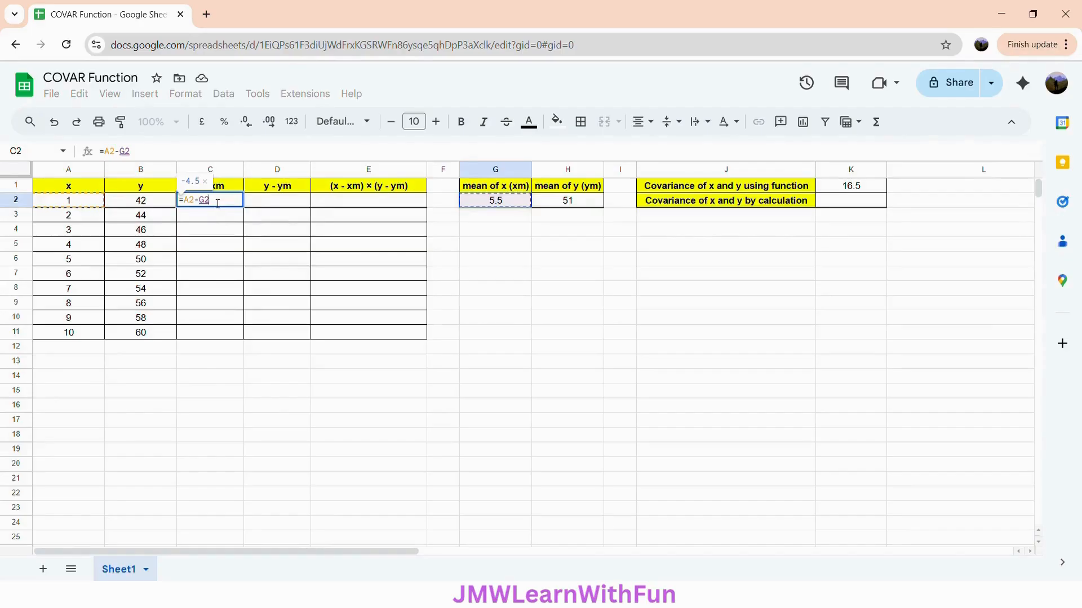
key("F4")
key("Return")
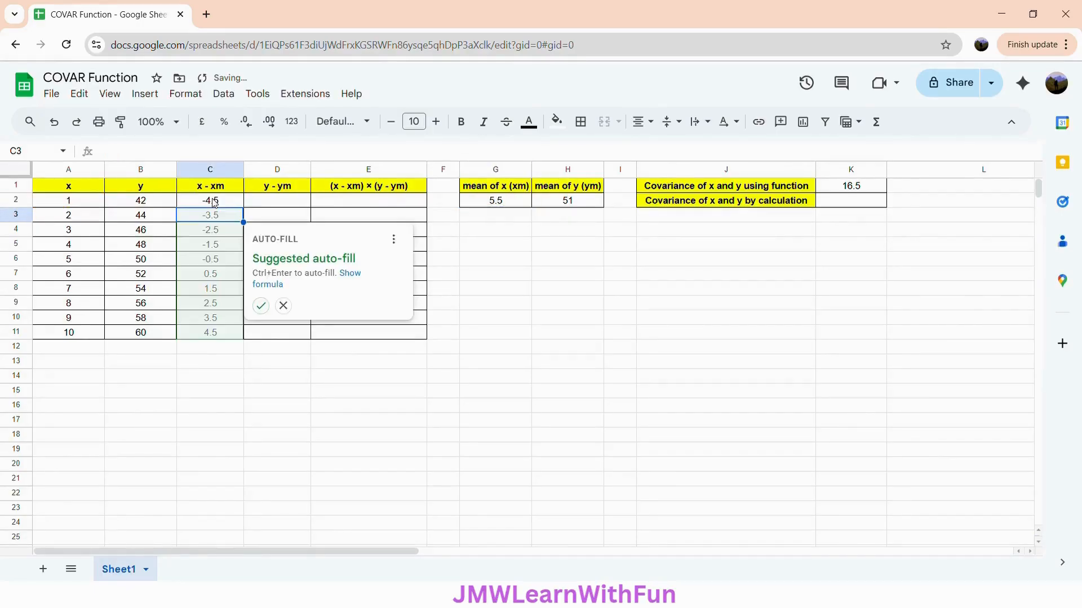
left_click(261, 306)
left_click(220, 202)
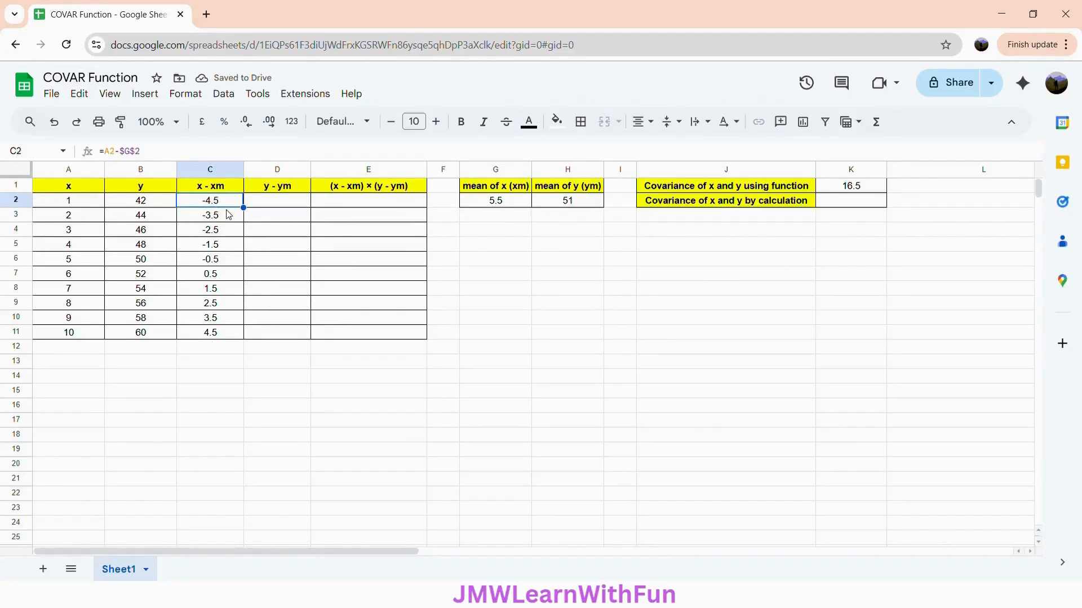
Enter =B2-$H$2 in D2 for the y deviation and accept the suggested auto-fill down to D11
left_click(279, 190)
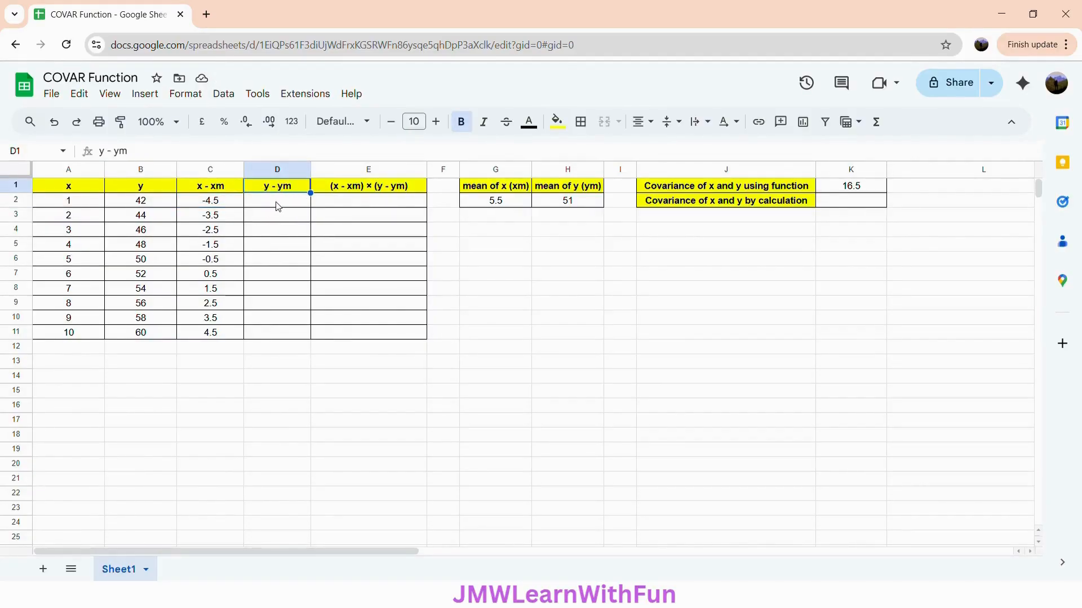
left_click(277, 206)
type("=")
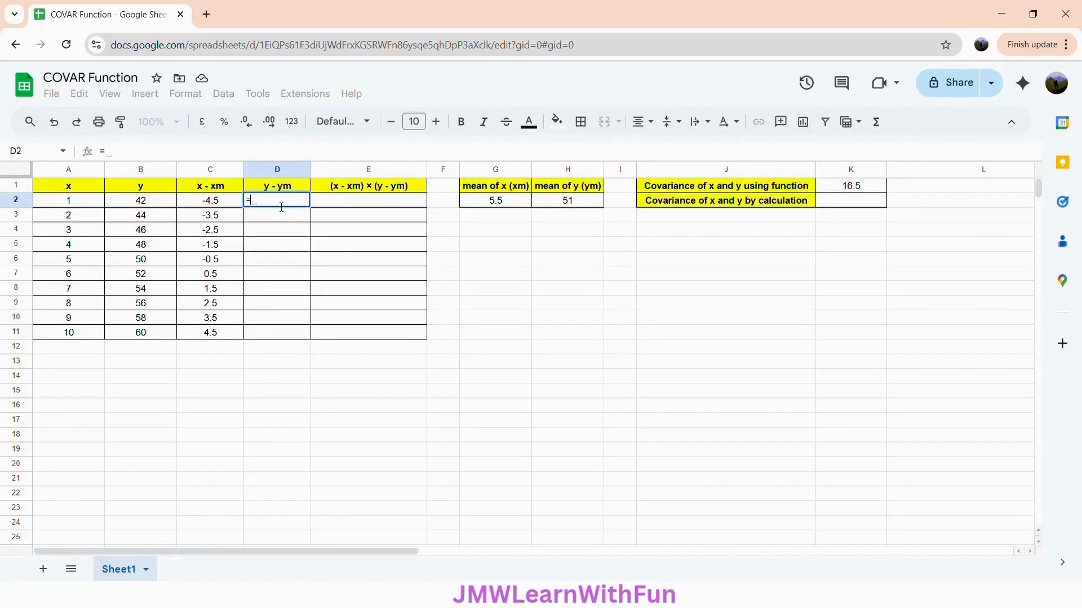
left_click(146, 202)
type("-")
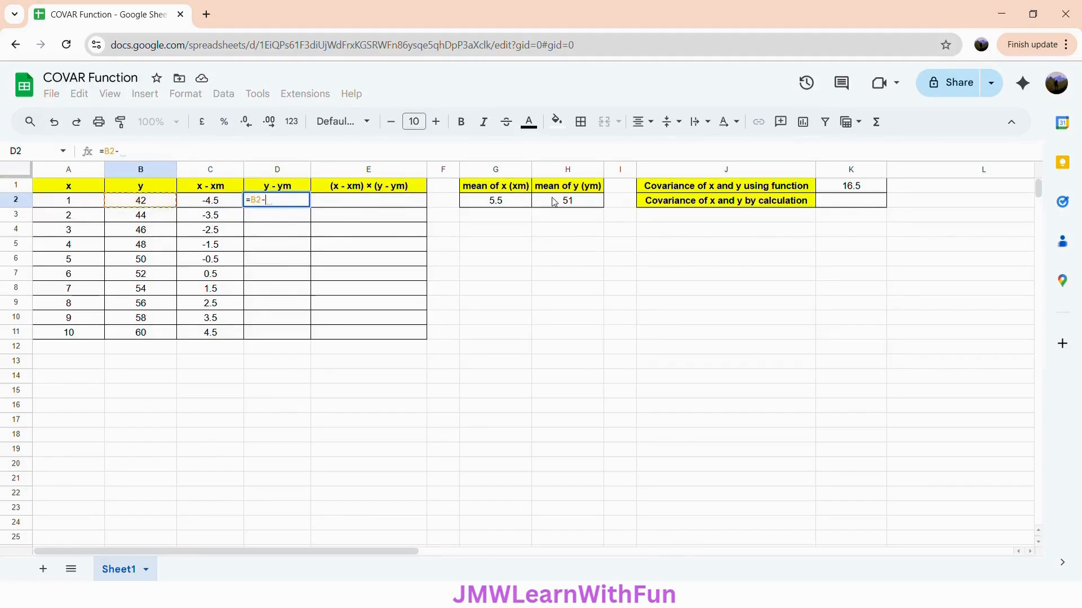
left_click(583, 207)
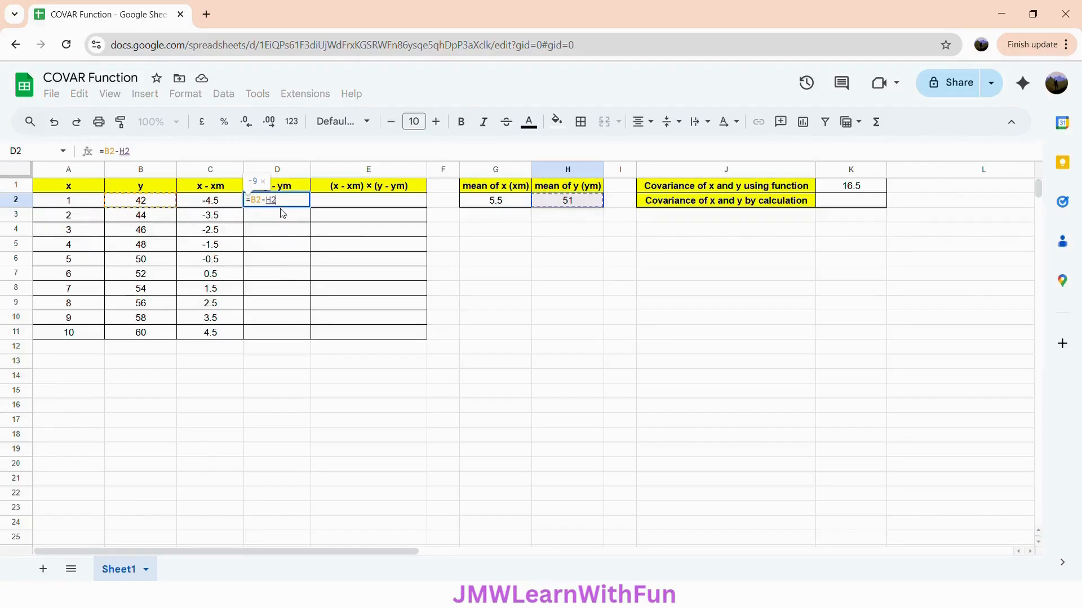
key("F4")
key("Return")
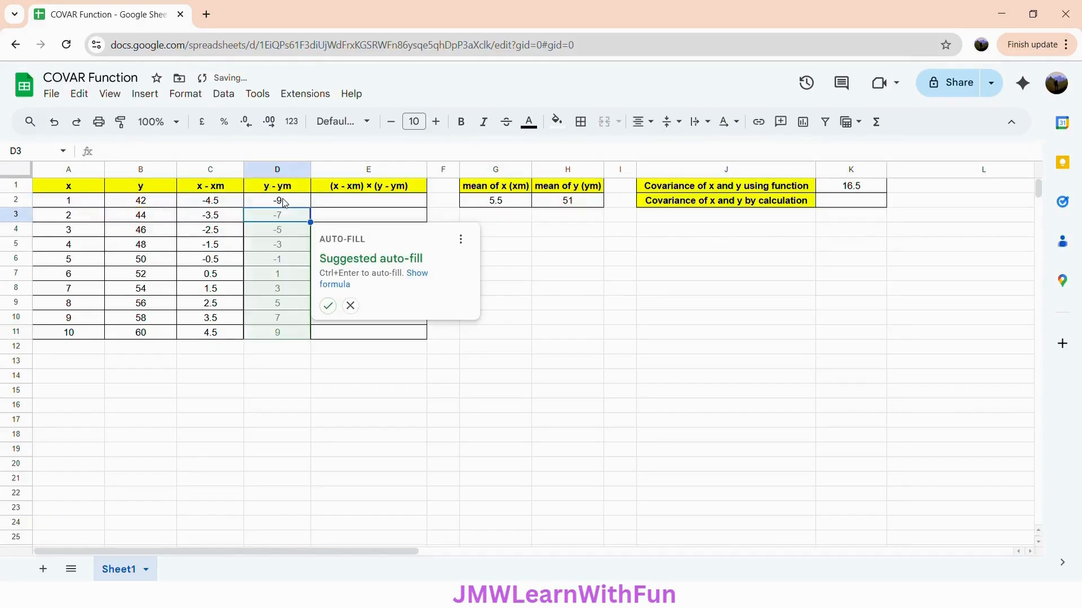
left_click(328, 305)
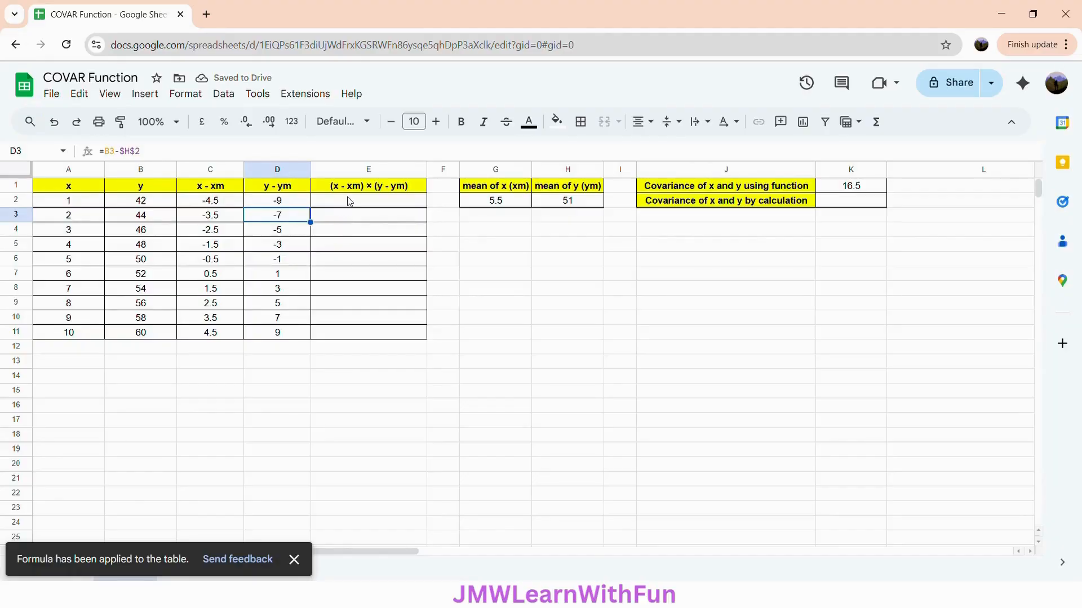
Enter =C2*D2 in E2 for the product of the deviations and accept the suggested auto-fill down to E11
left_click(376, 206)
type("=")
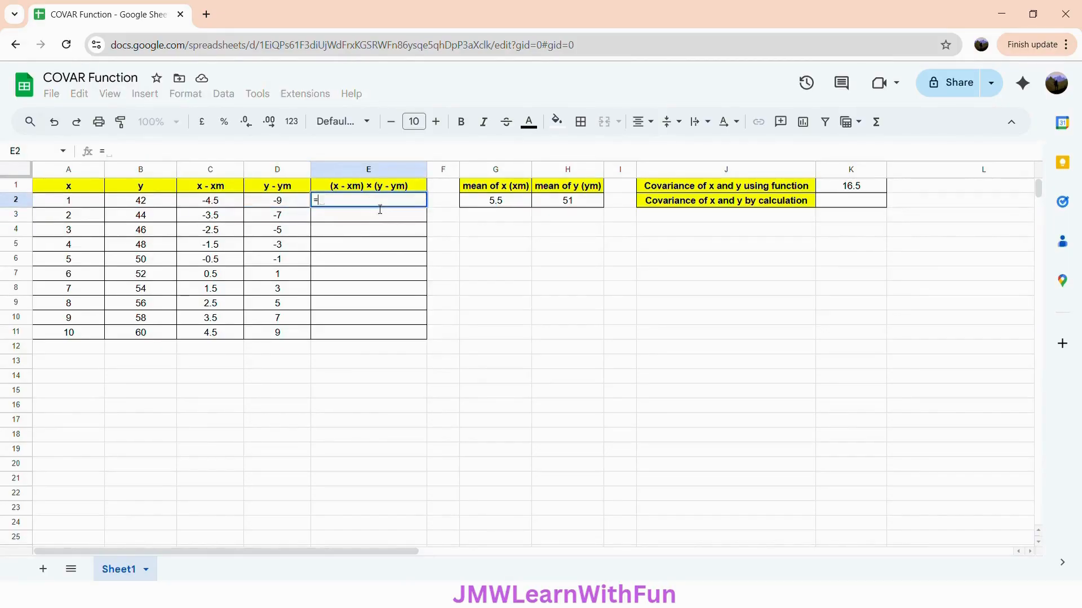
left_click(208, 202)
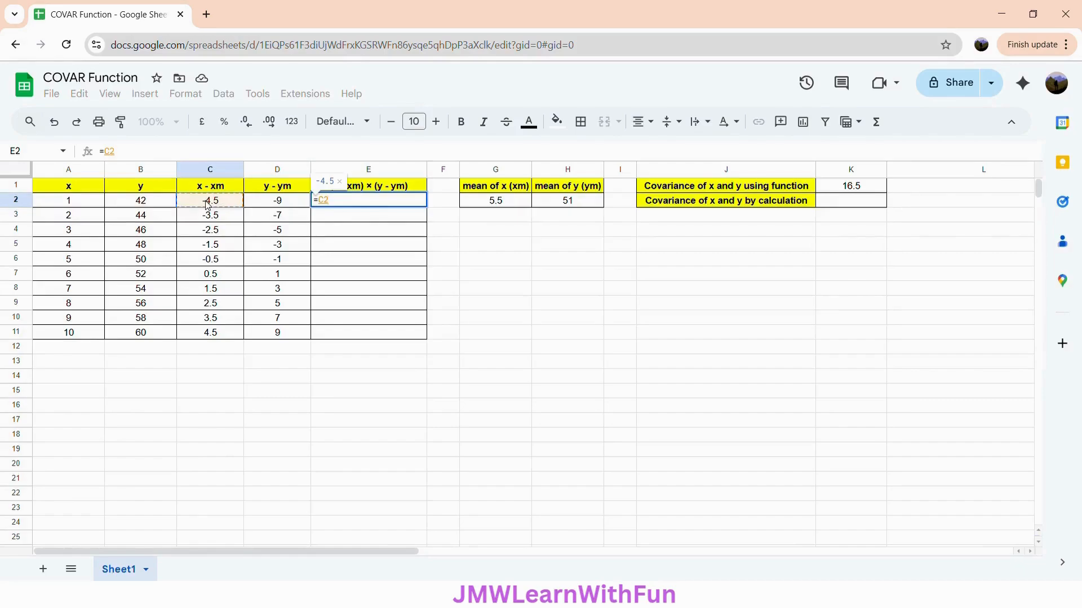
type("*")
left_click(273, 203)
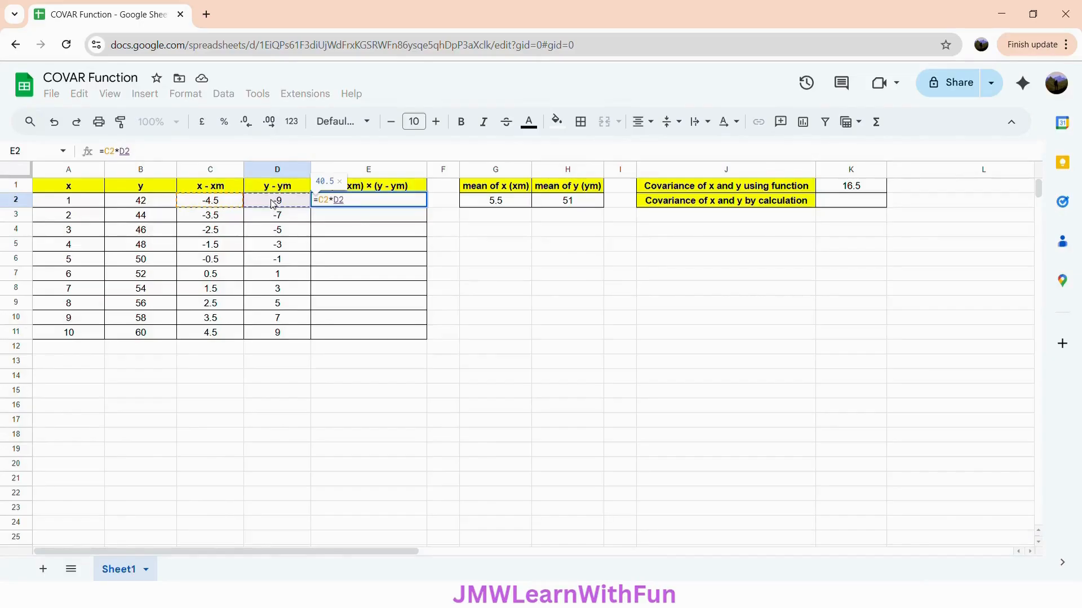
key("Return")
left_click(444, 306)
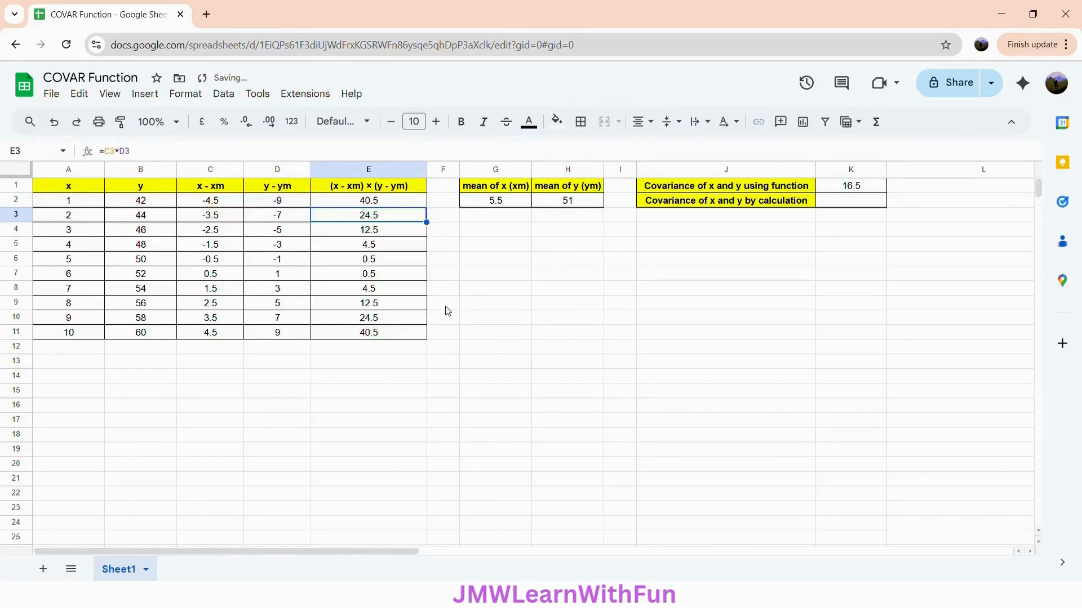
left_click(369, 202)
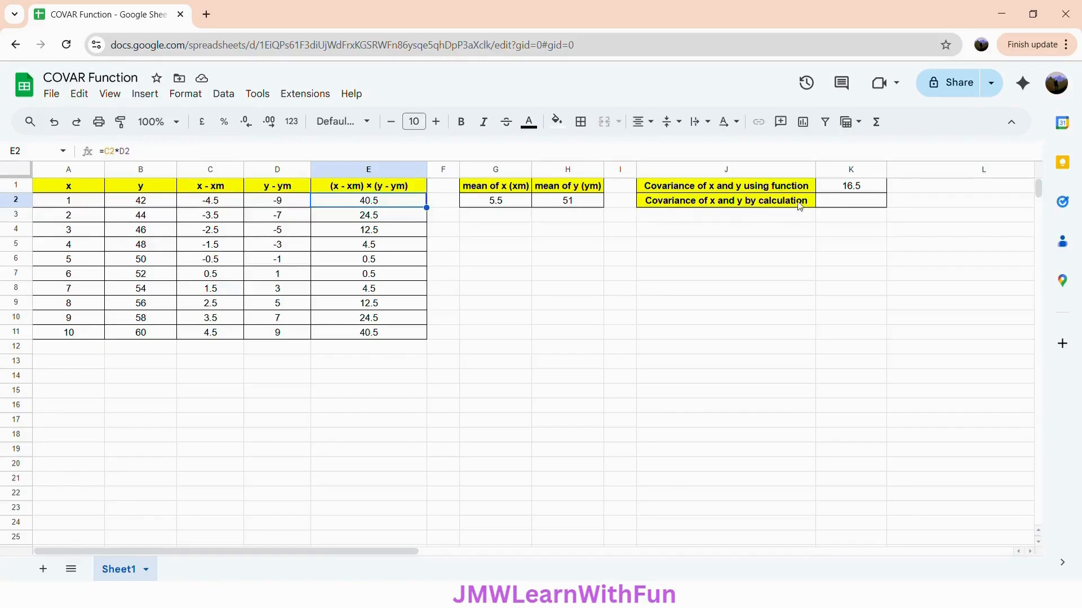
Calculate the covariance manually in K2 with the formula =SUM(E2:E11)/COUNT(E2:E11)
left_click(833, 206)
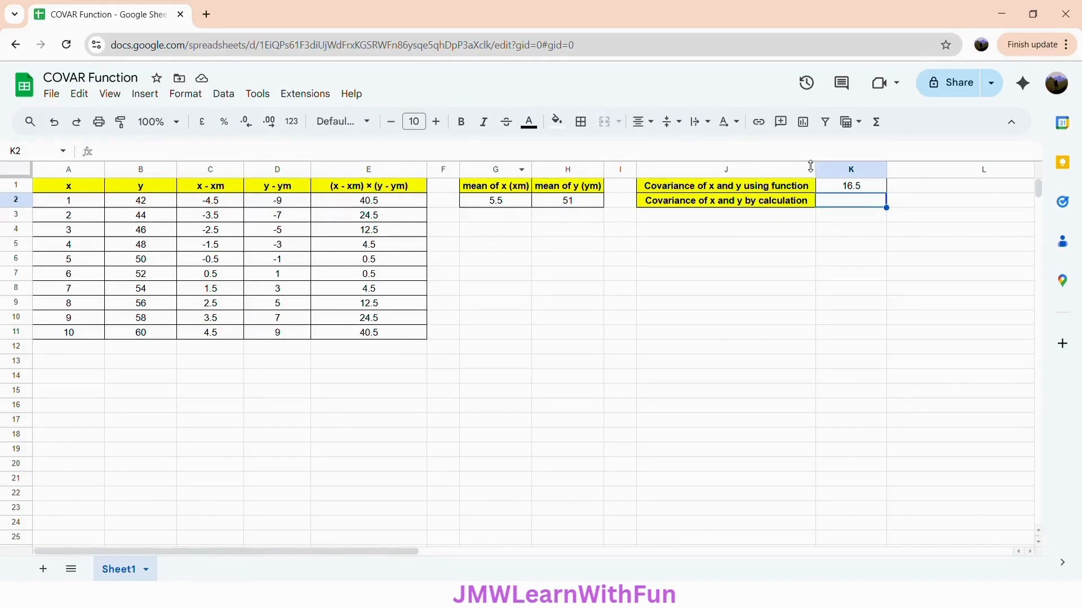
type("=SUM")
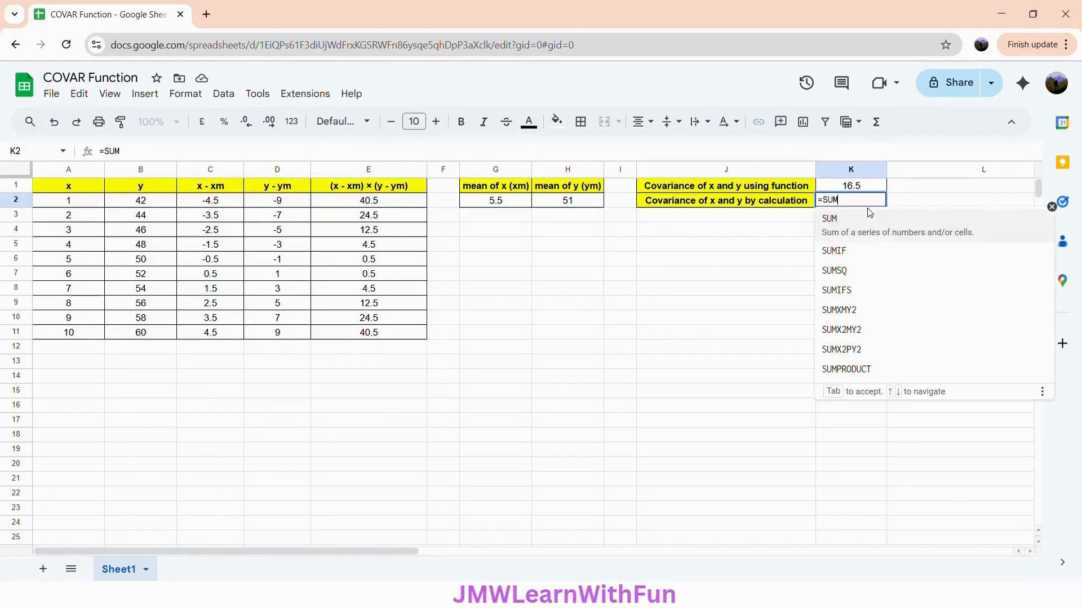
type("(")
left_click_drag(381, 206, 385, 337)
type(")/")
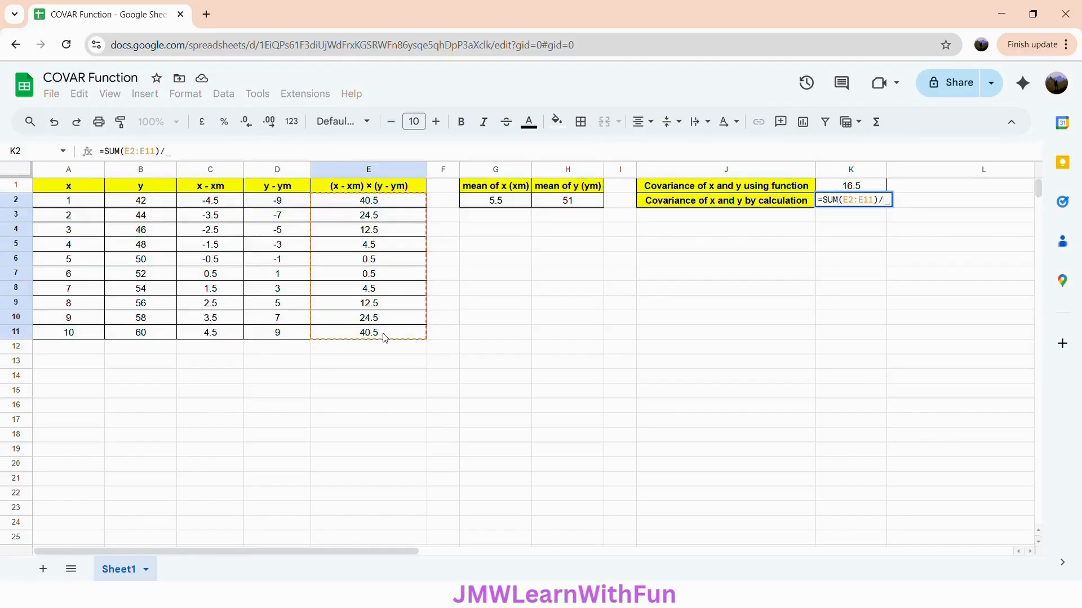
type("COUNT(")
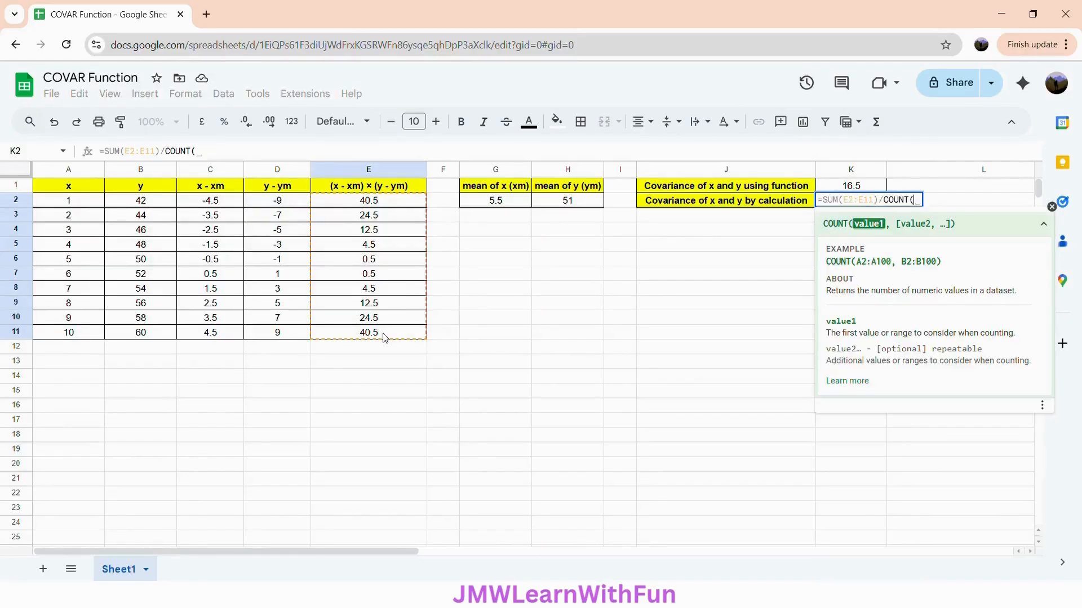
left_click_drag(353, 207, 360, 337)
type(")")
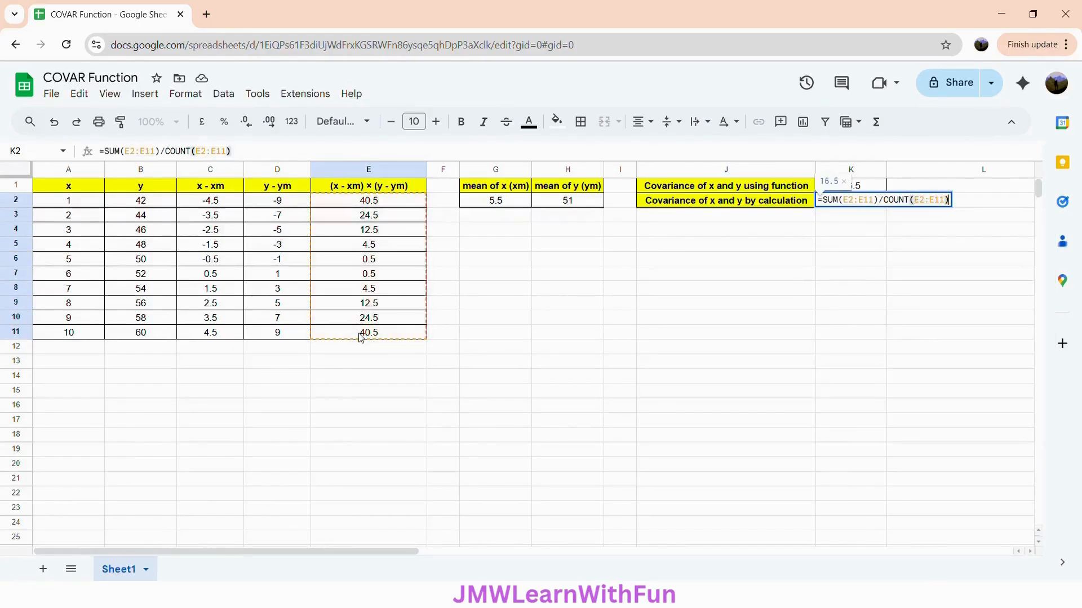
key("Return")
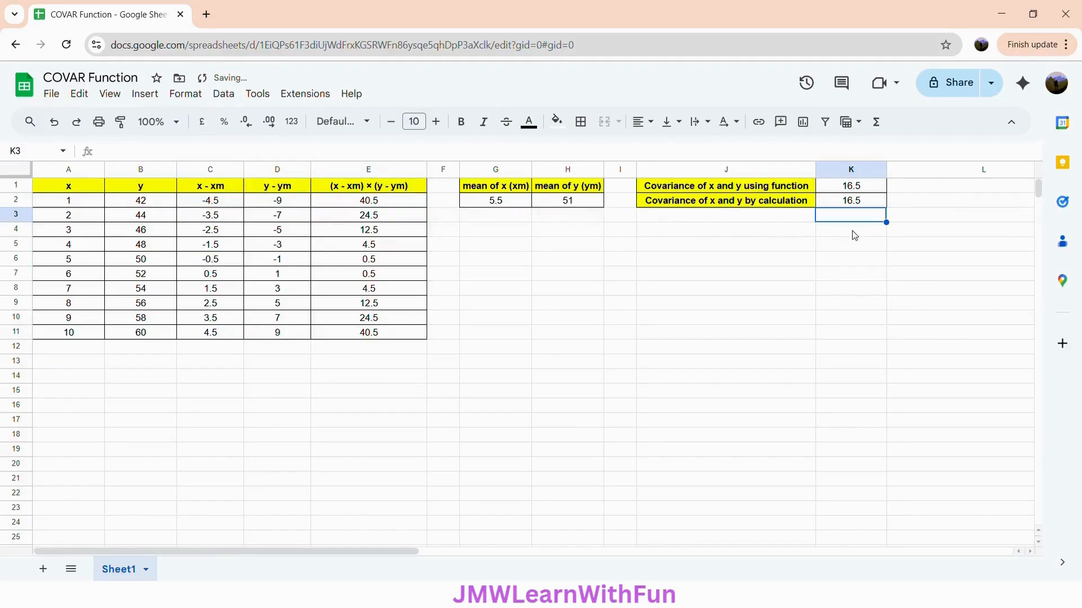
left_click(842, 206)
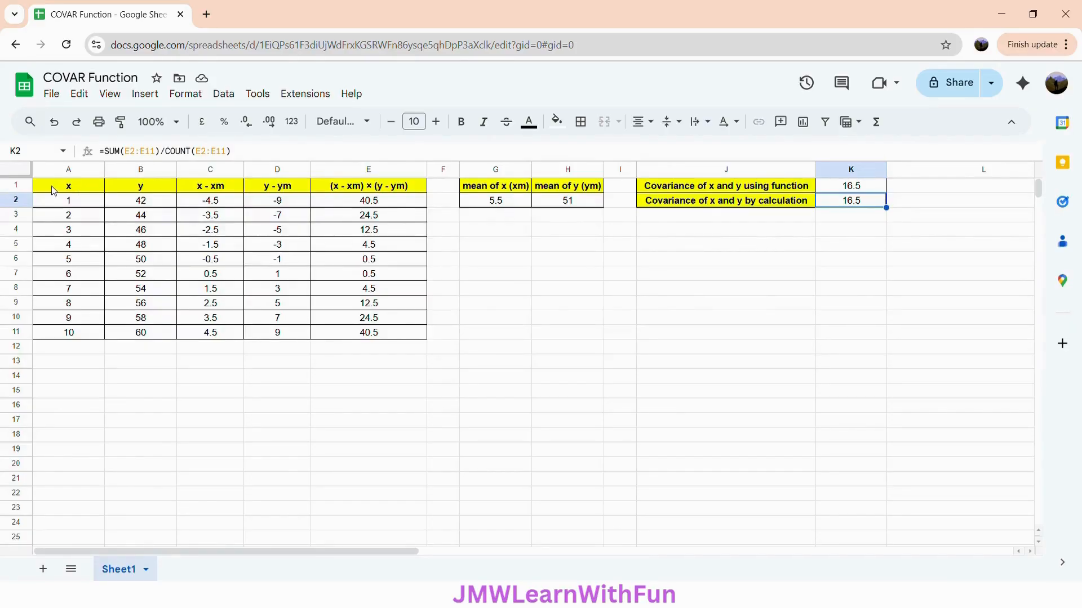
Insert a chart of the x and y data in A1:B11 and place it, reduced in size, below the mean cells from column G
left_click_drag(53, 190, 151, 341)
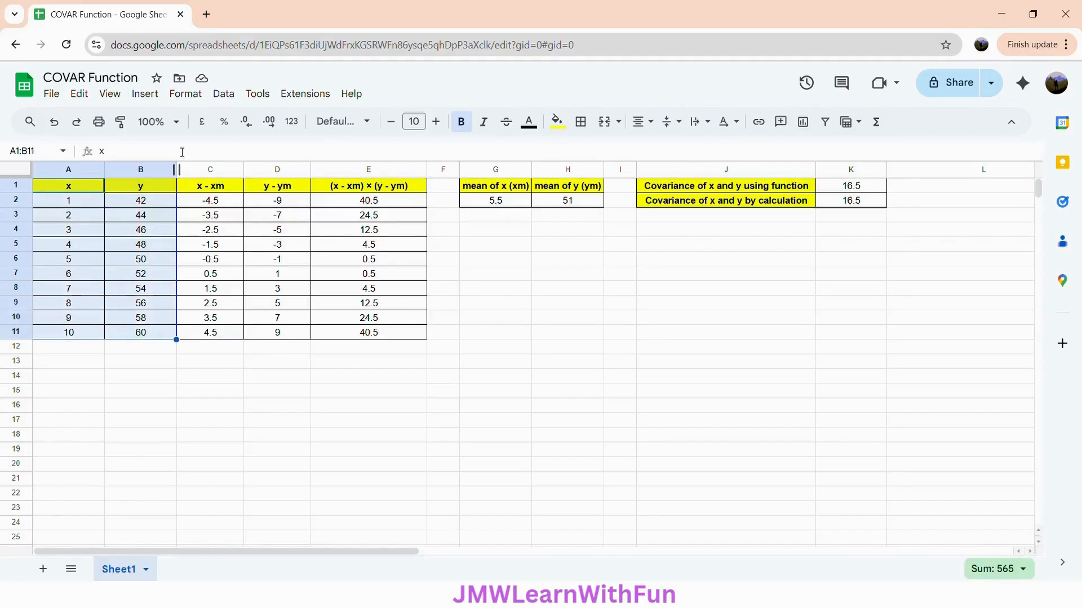
left_click(142, 102)
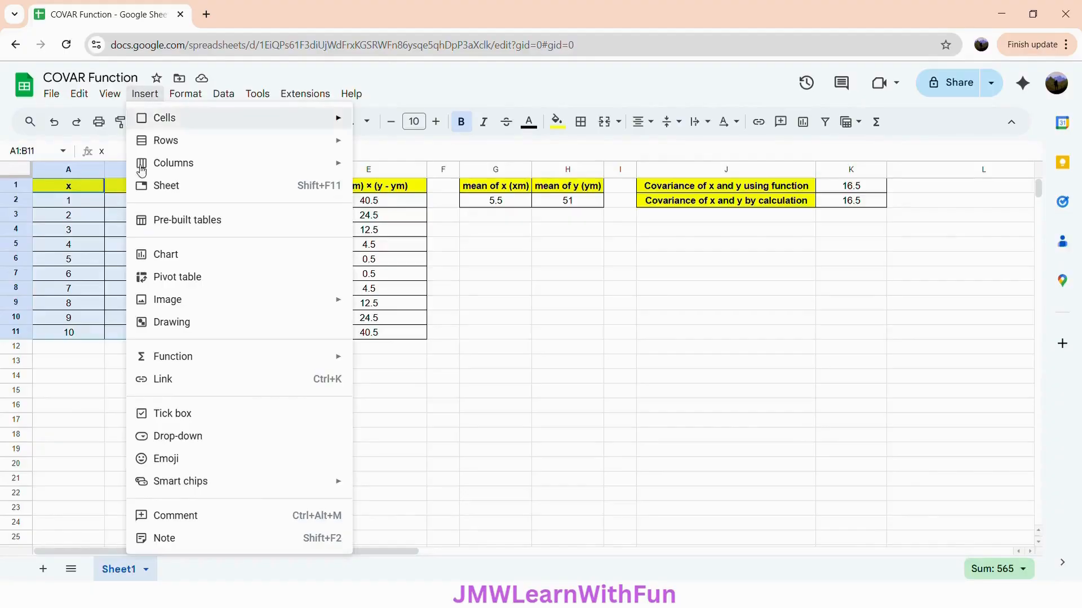
left_click(170, 260)
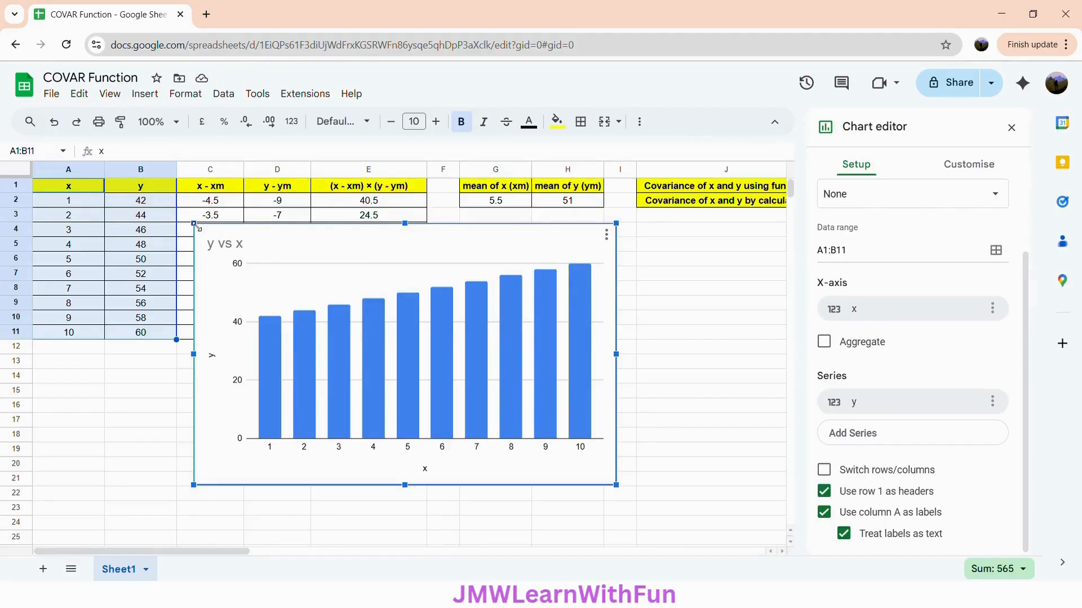
left_click_drag(207, 237, 481, 252)
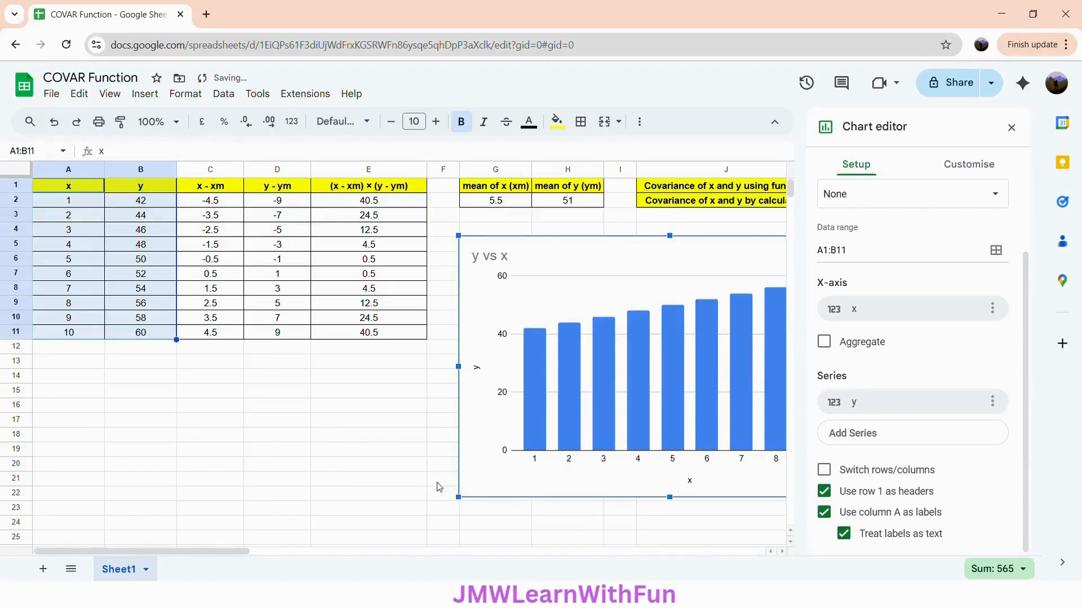
left_click_drag(458, 498, 589, 400)
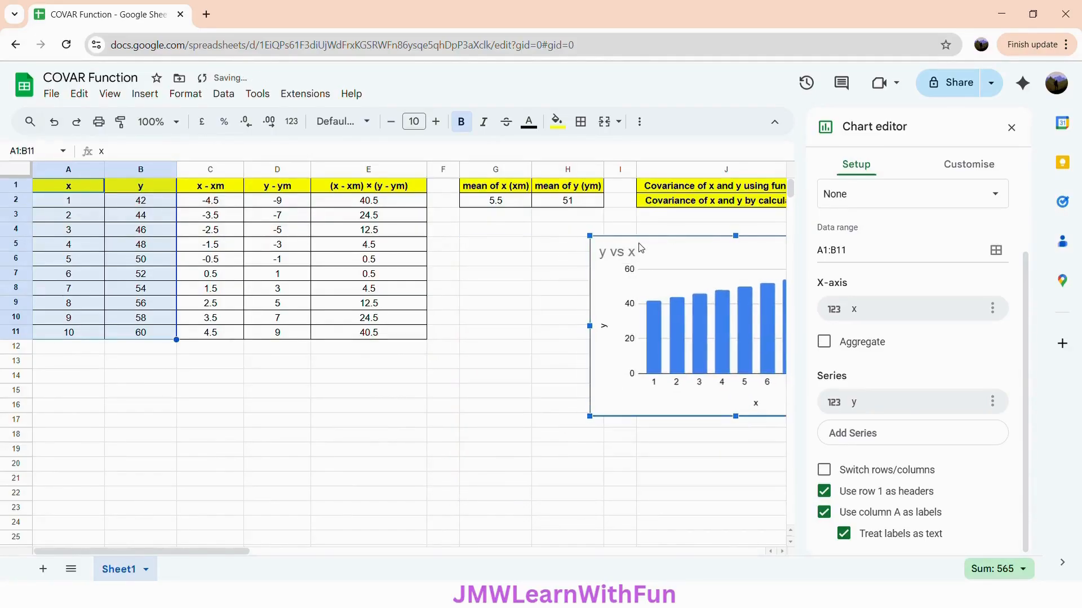
left_click_drag(631, 249, 499, 251)
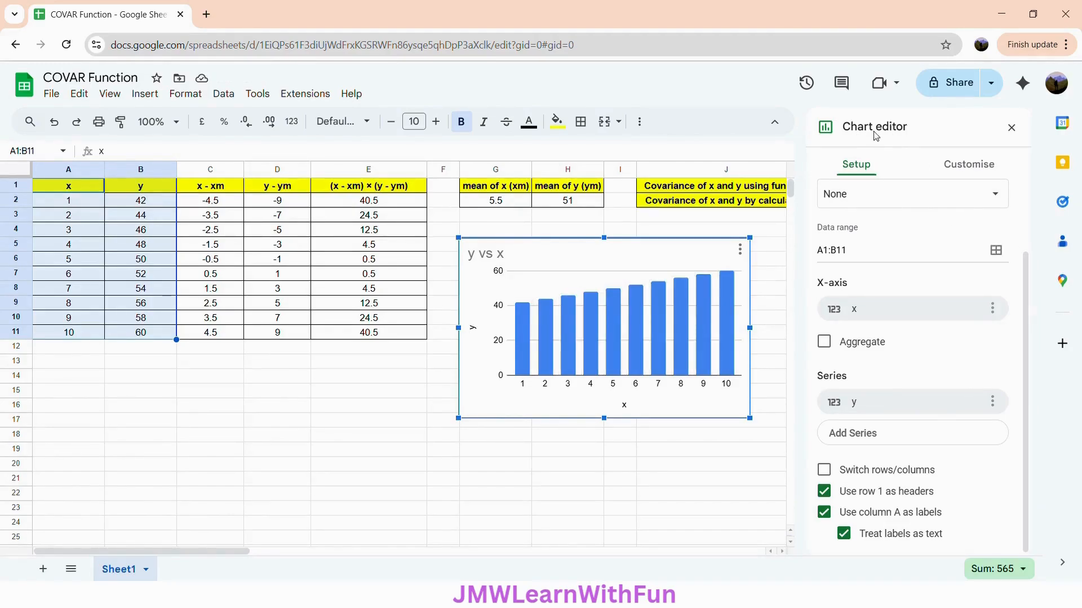
Change the y vs x chart type to a line chart
left_click_drag(1025, 289, 1018, 137)
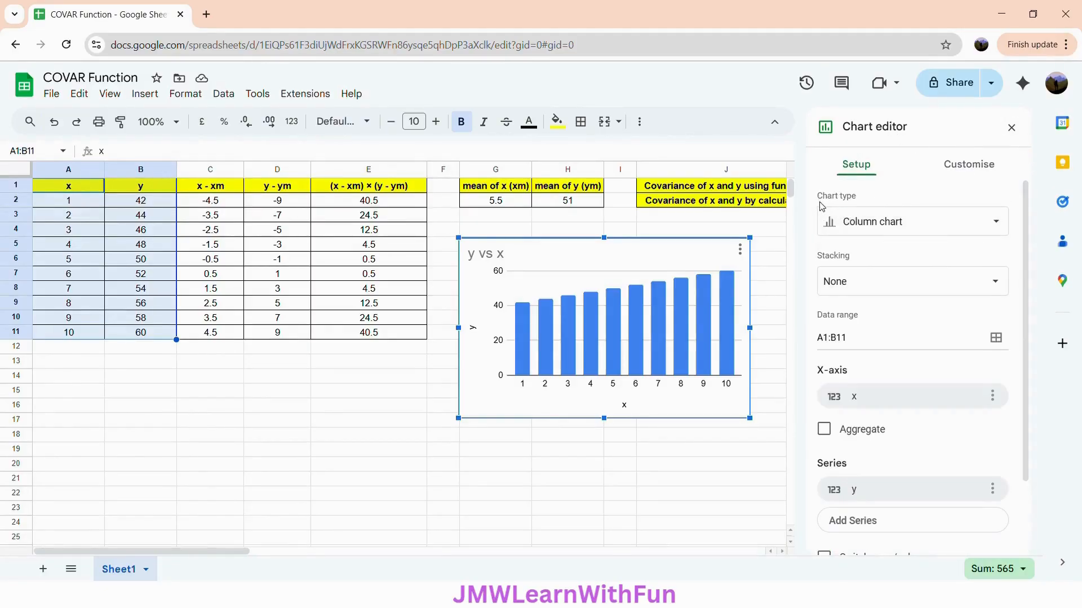
left_click(862, 223)
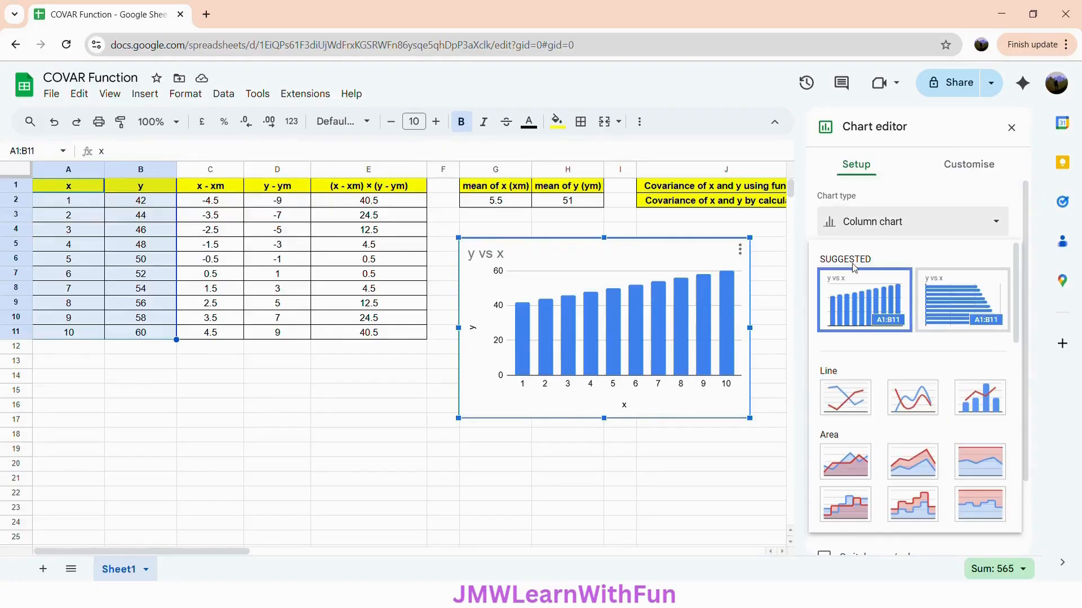
left_click(839, 396)
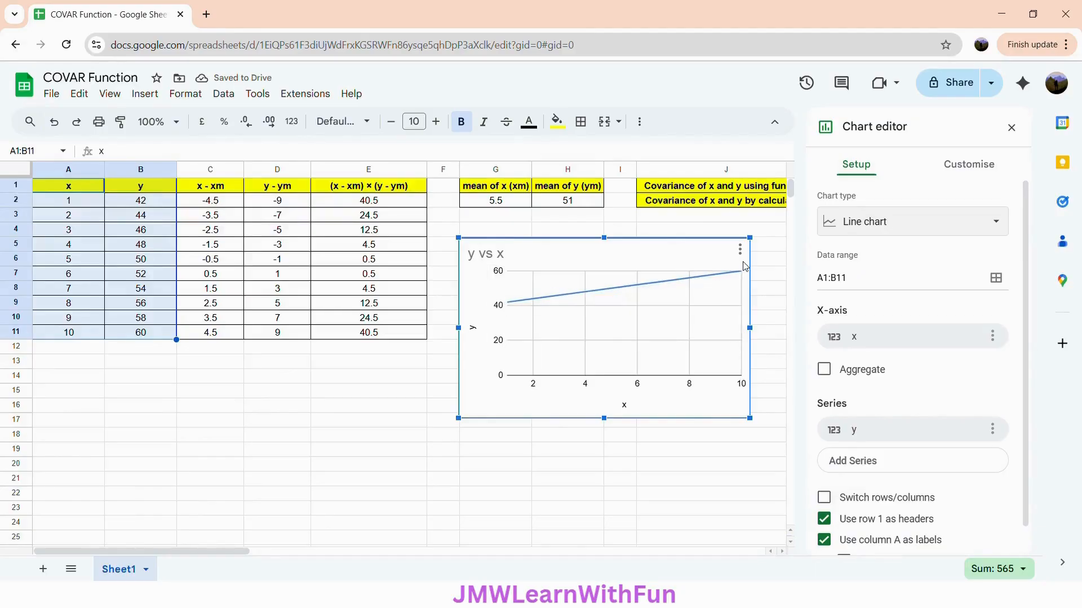
Set the chart's horizontal axis minimum to 0 and maximum to 11, and close the chart editor
left_click(965, 167)
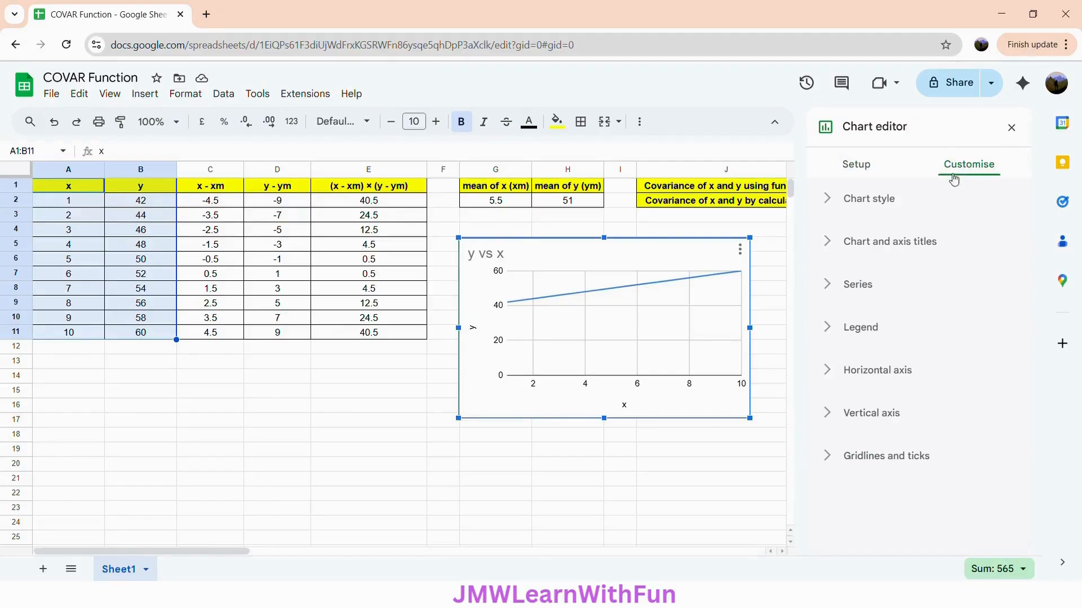
left_click(878, 372)
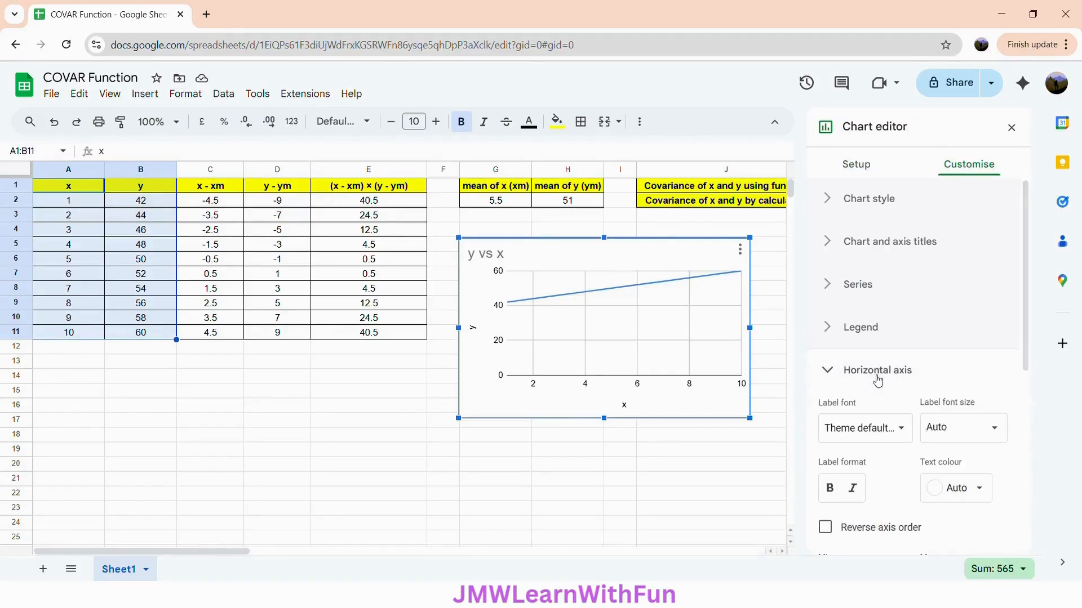
scroll(878, 381, "down", 4)
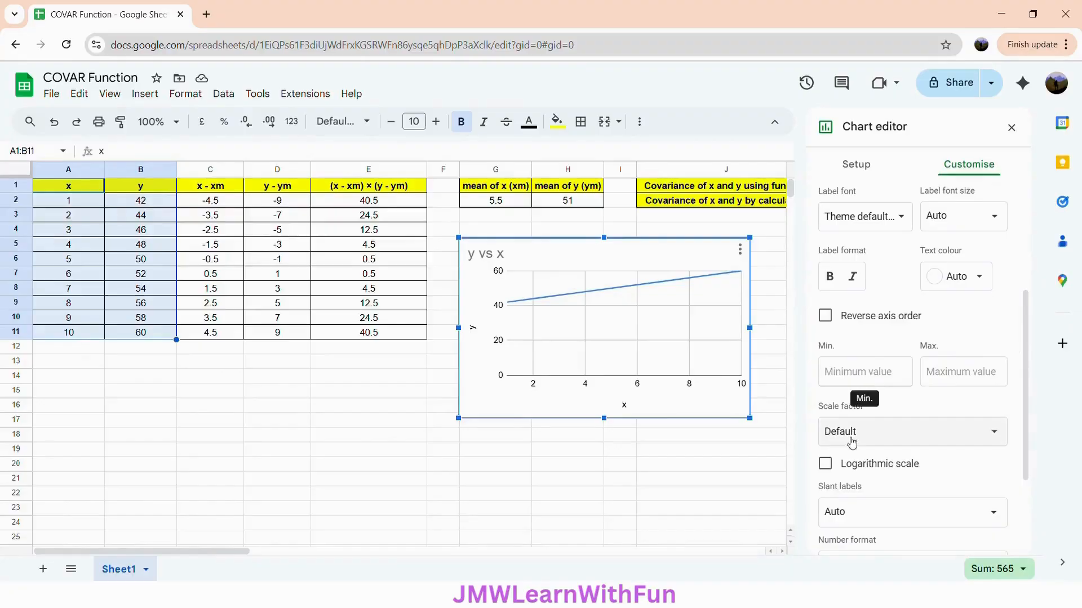
left_click(852, 377)
type("0")
left_click(955, 380)
type("11")
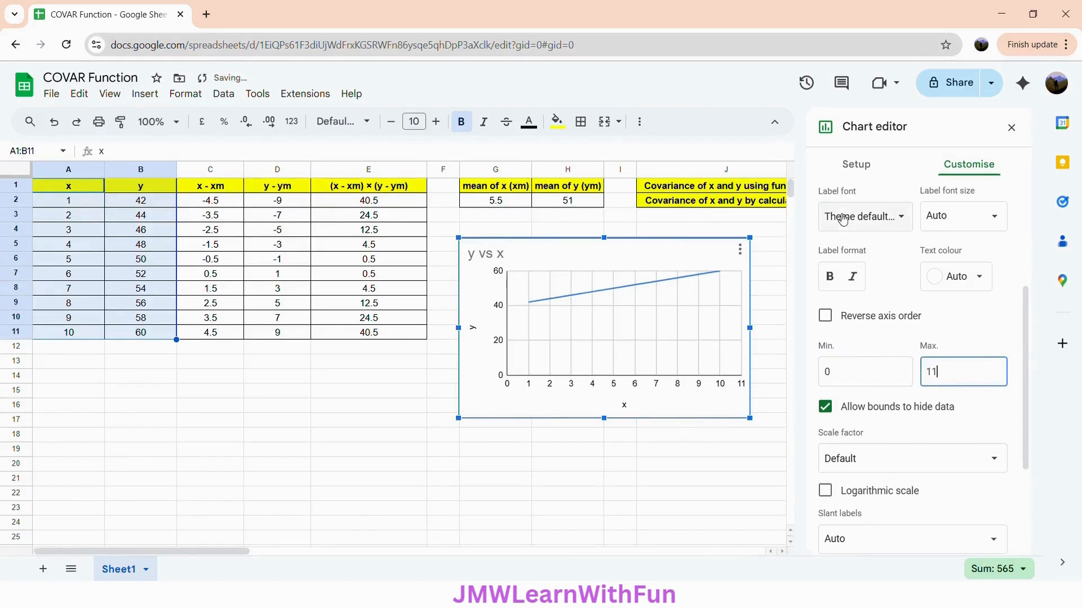
left_click(1012, 130)
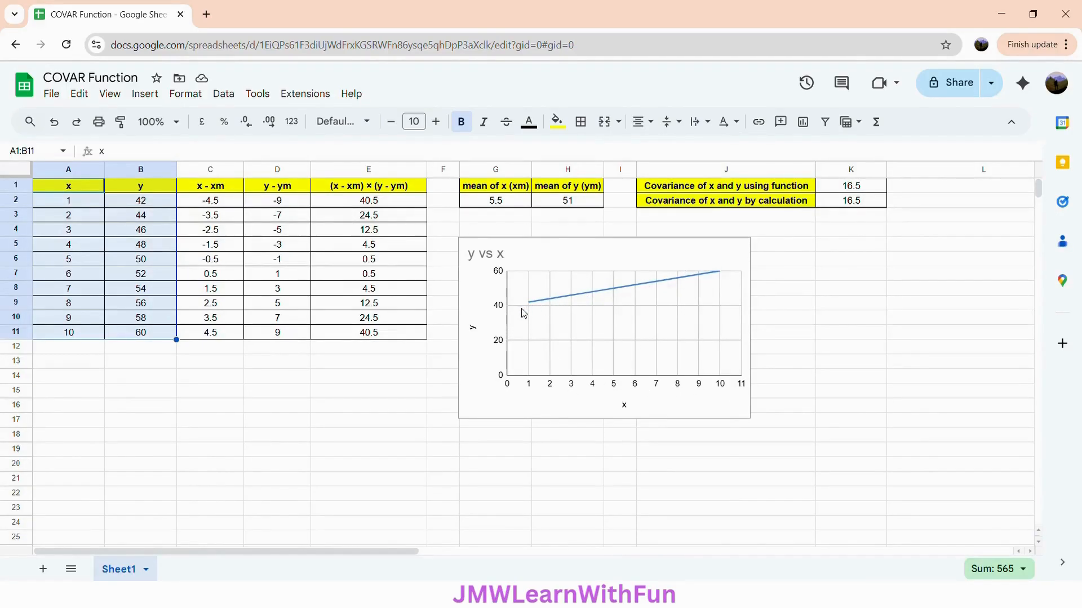
Change the y formula in B2 to =A2*-2+40
left_click(142, 203)
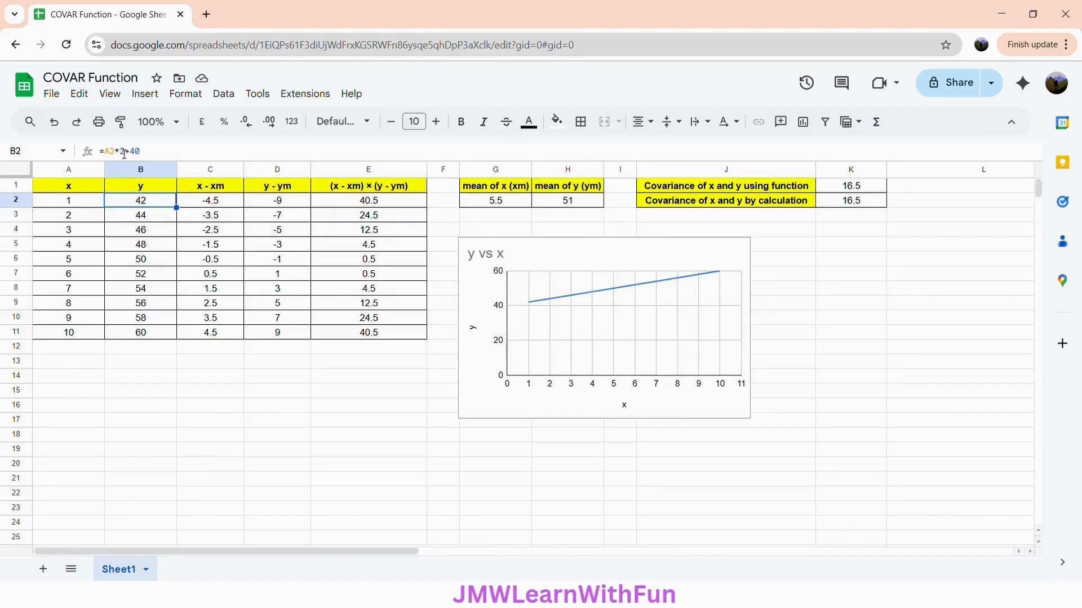
left_click(126, 157)
type("-")
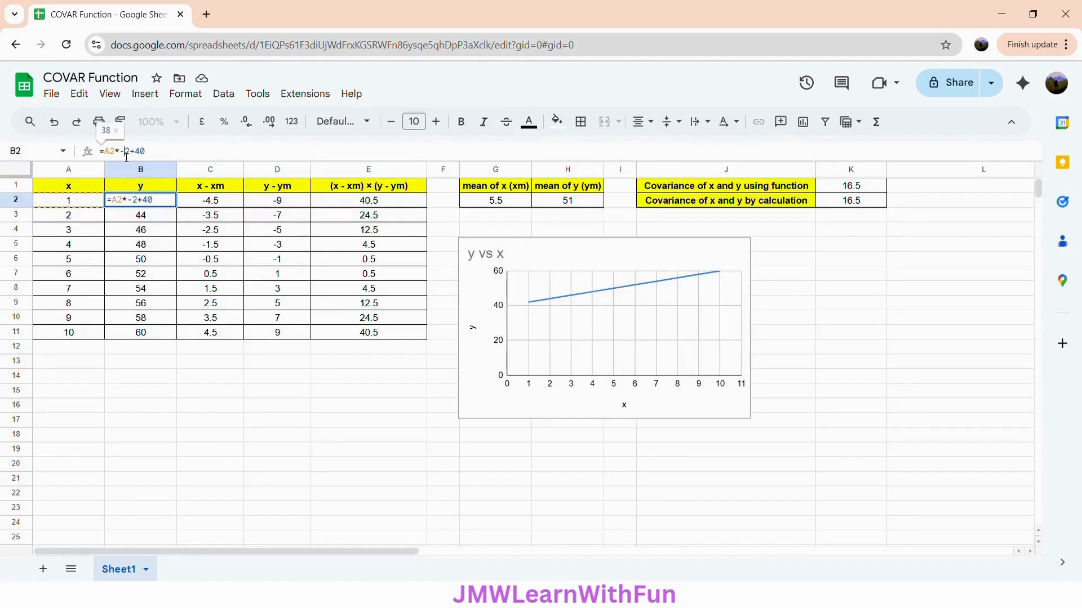
key("Return")
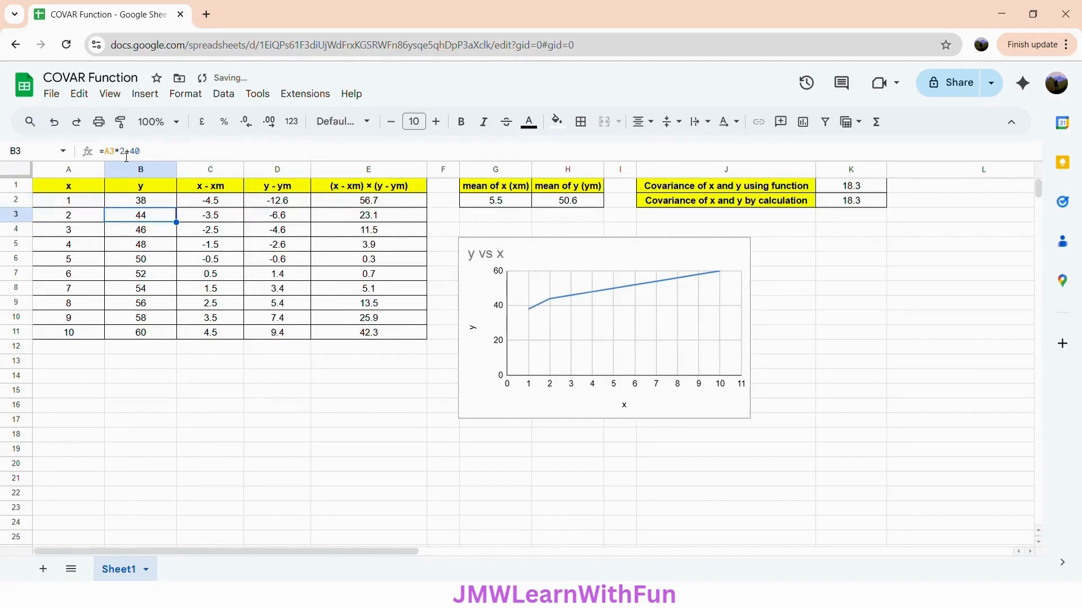
Fill the B2 formula down through B11, and review the y vs x chart and both covariance formulas
left_click(160, 205)
left_click_drag(182, 216, 169, 339)
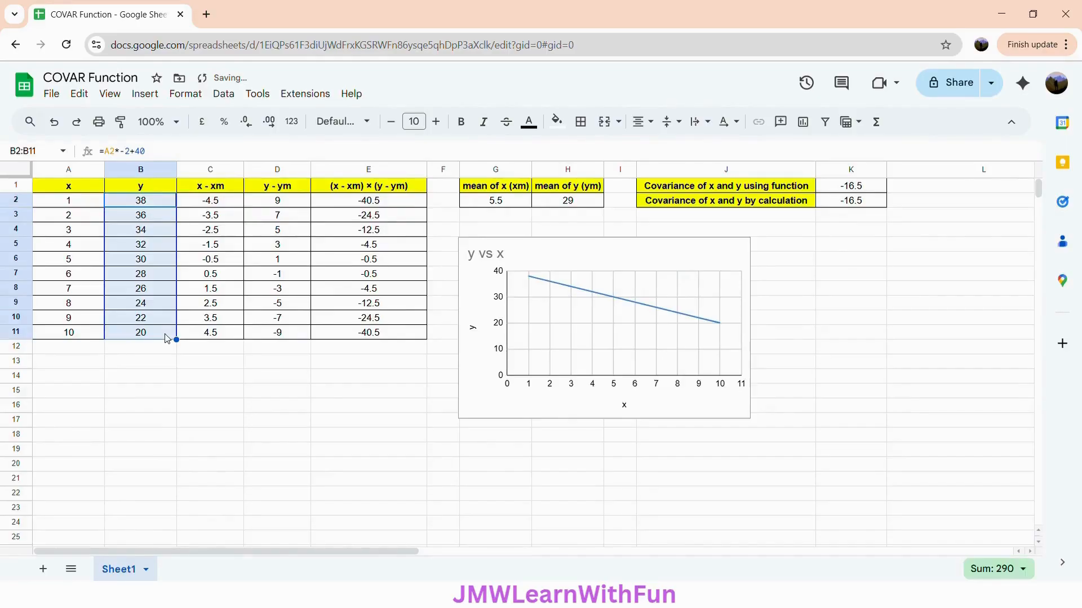
left_click(554, 254)
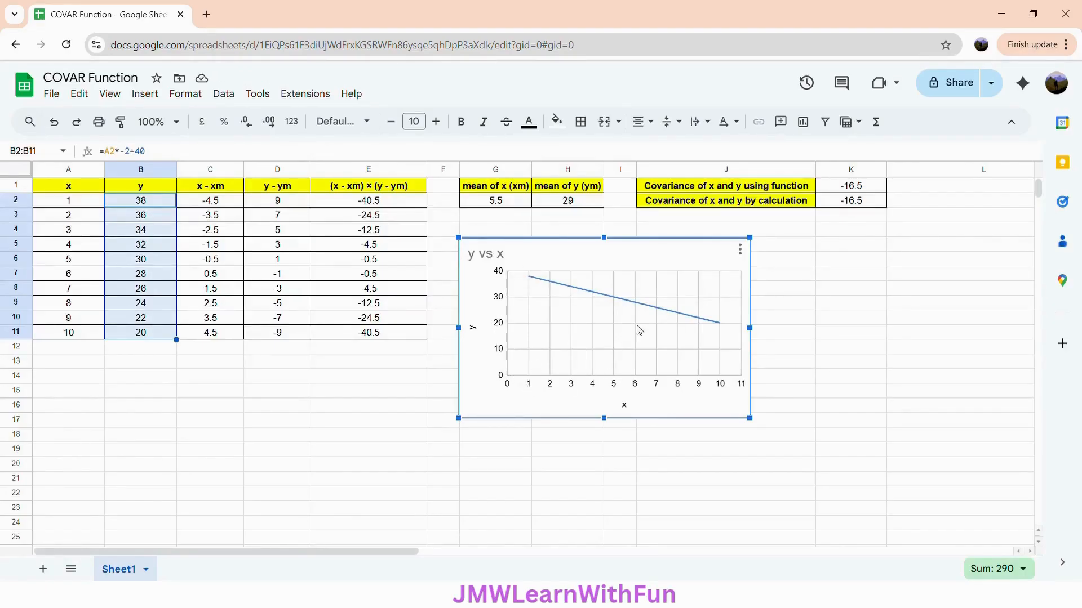
mouse_move(723, 329)
left_click(828, 191)
left_click(832, 204)
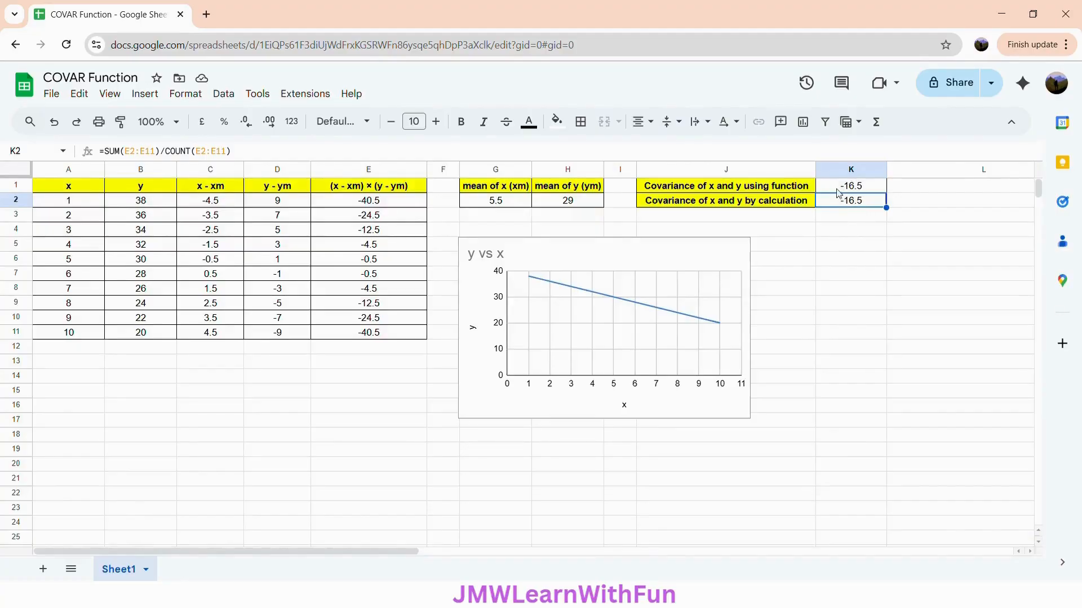
left_click(838, 186)
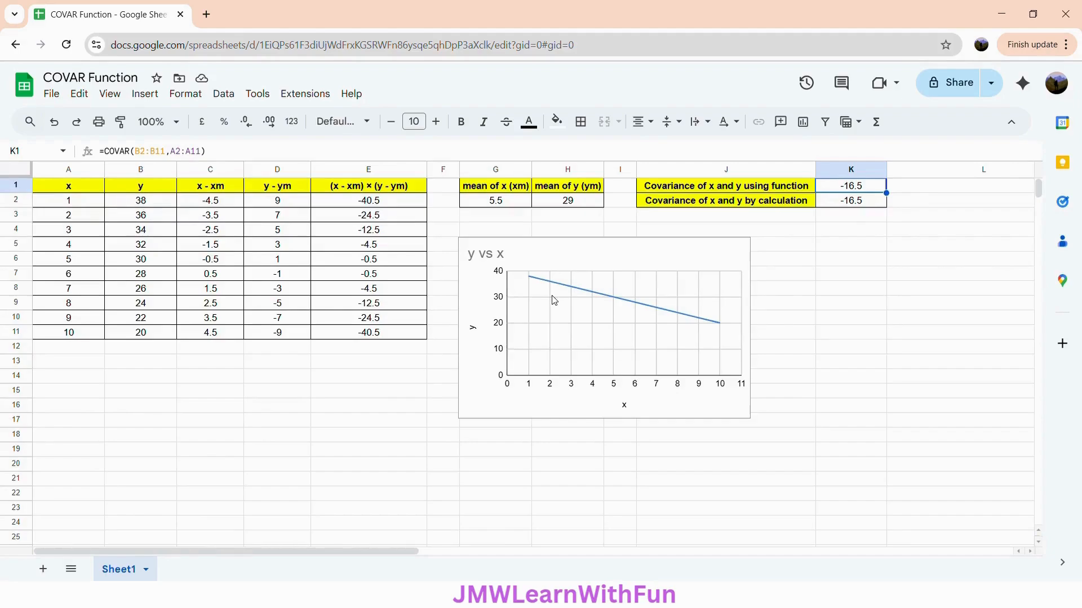
Replace the y formulas in B2:B6 with the constants 5, 5, 2, 5 and 5
left_click(139, 201)
type("5")
key("Return")
key("Return")
key("BackSpace")
key("BackSpace")
key("BackSpace")
key("BackSpace")
key("BackSpace")
key("BackSpace")
key("BackSpace")
key("BackSpace")
key("BackSpace")
type("5")
key("Return")
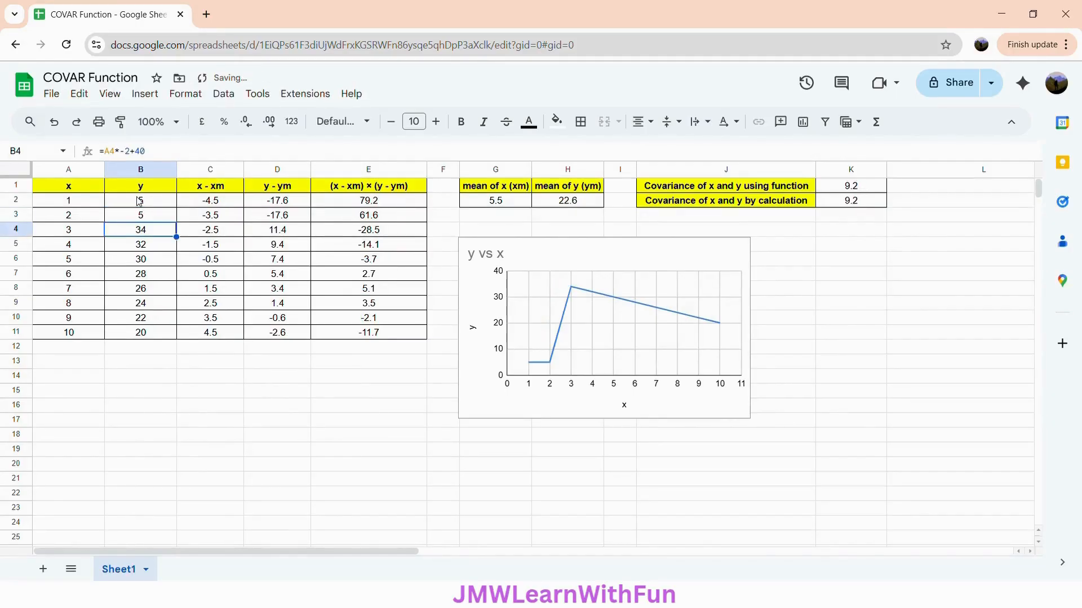
type("2")
key("Return")
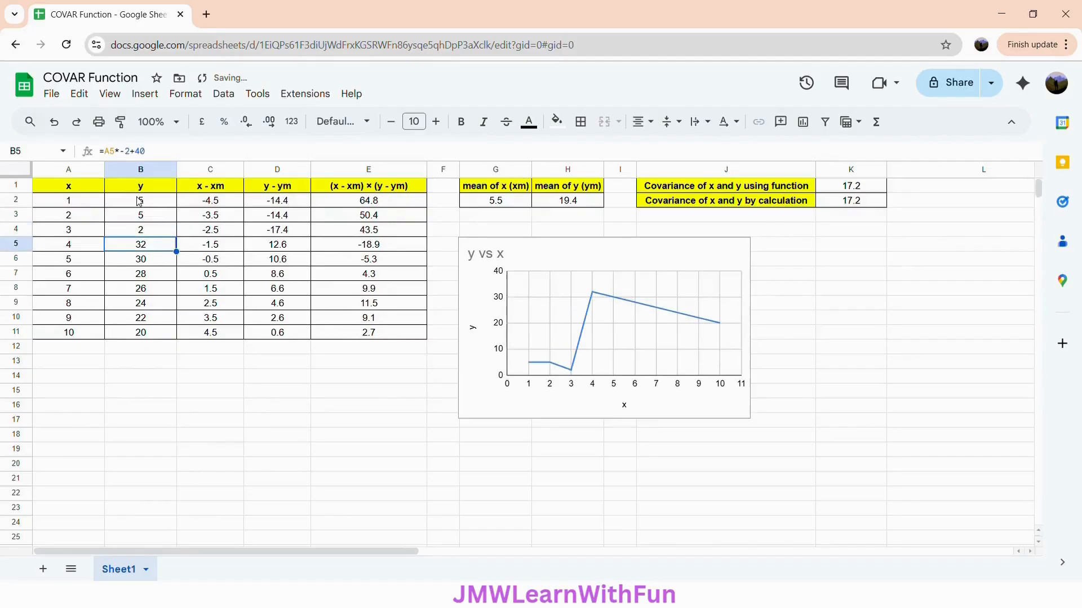
type("5")
key("Return")
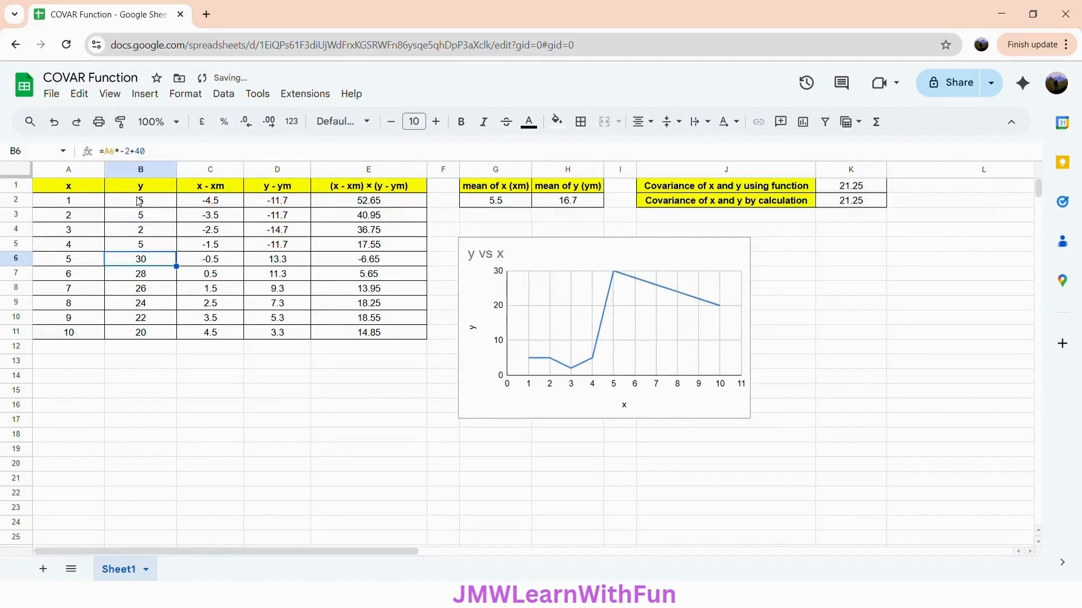
type("5")
key("Return")
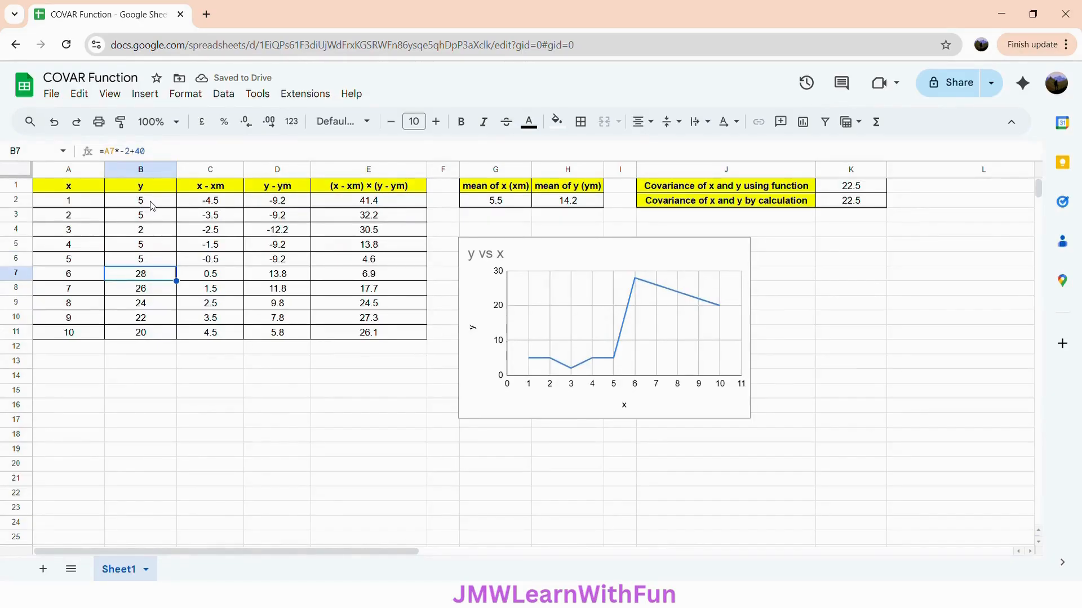
Copy the y values from B2:B6 into B7:B11 and check both covariance cells
left_click_drag(151, 204, 151, 260)
key("ctrl+c")
left_click(150, 277)
key("ctrl+v")
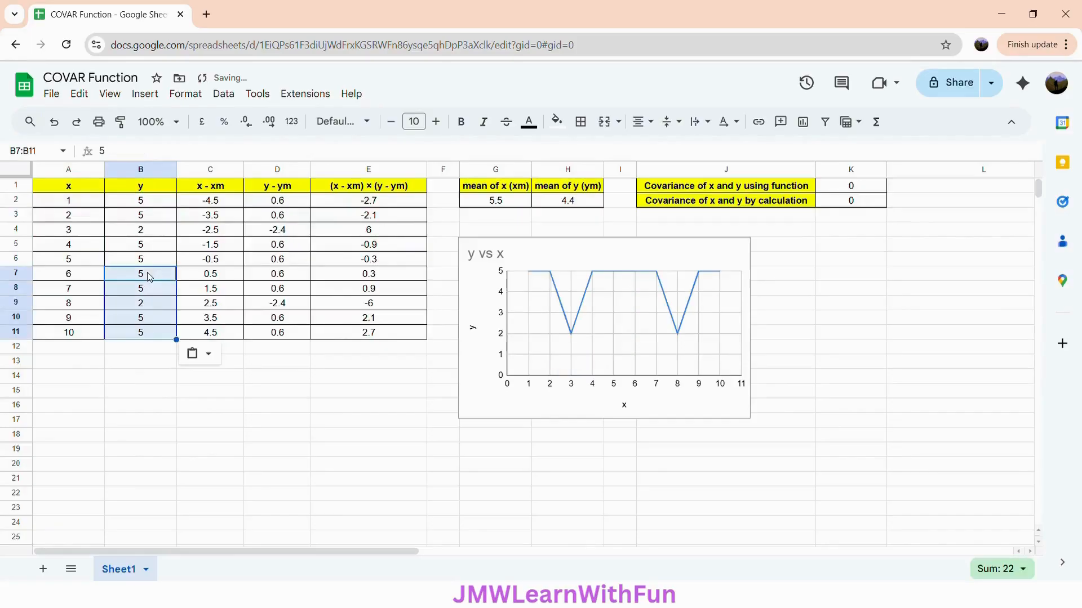
left_click(88, 191)
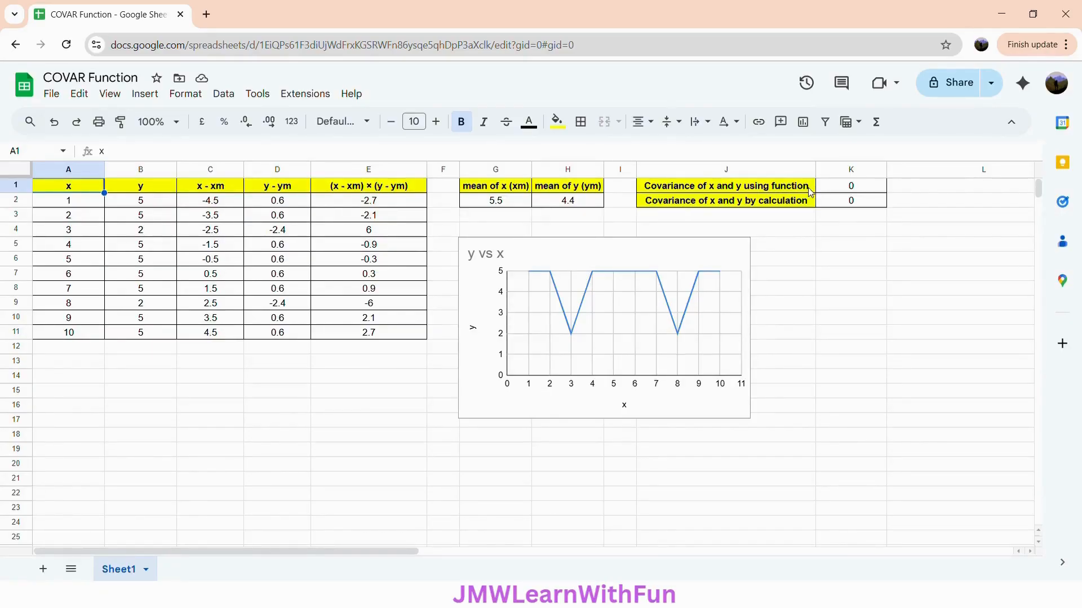
left_click(848, 189)
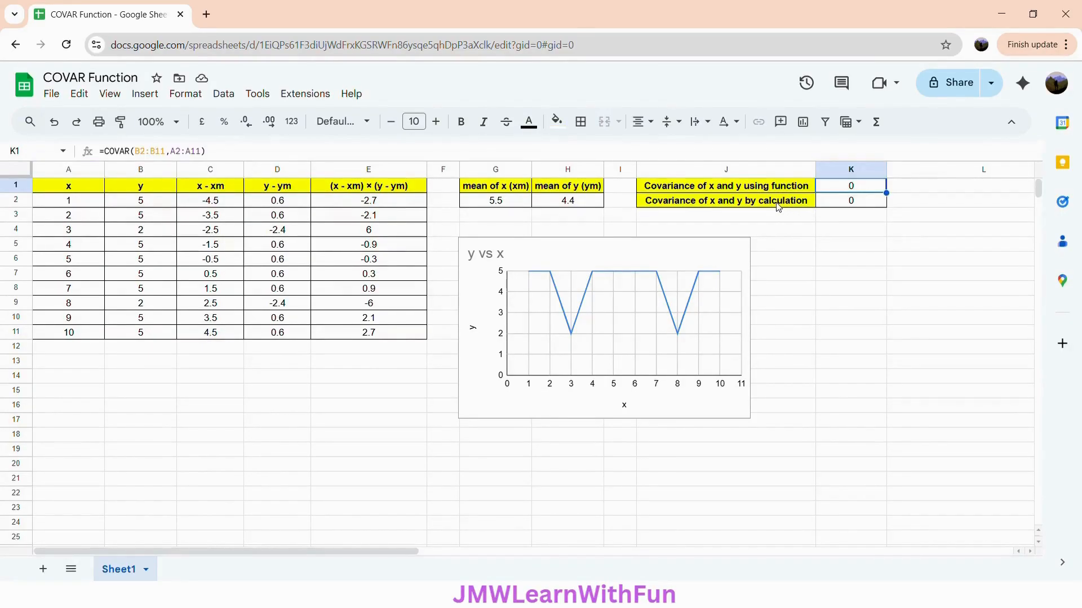
left_click(847, 205)
left_click(838, 189)
Replace the constant in B2 with the formula =A2*2+40
left_click(139, 204)
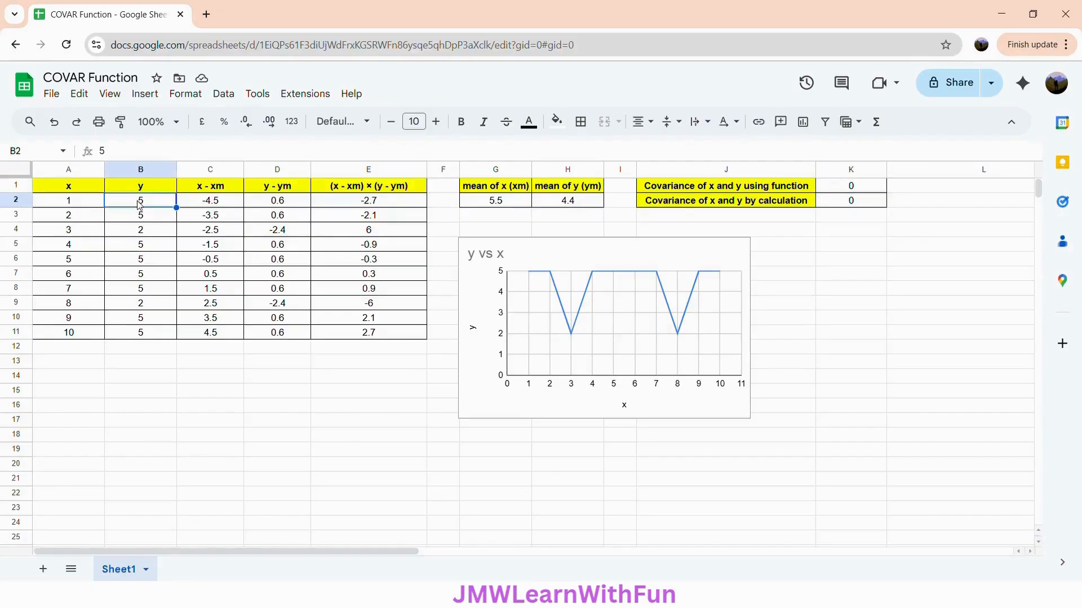
left_click_drag(113, 152, 92, 151)
key("BackSpace")
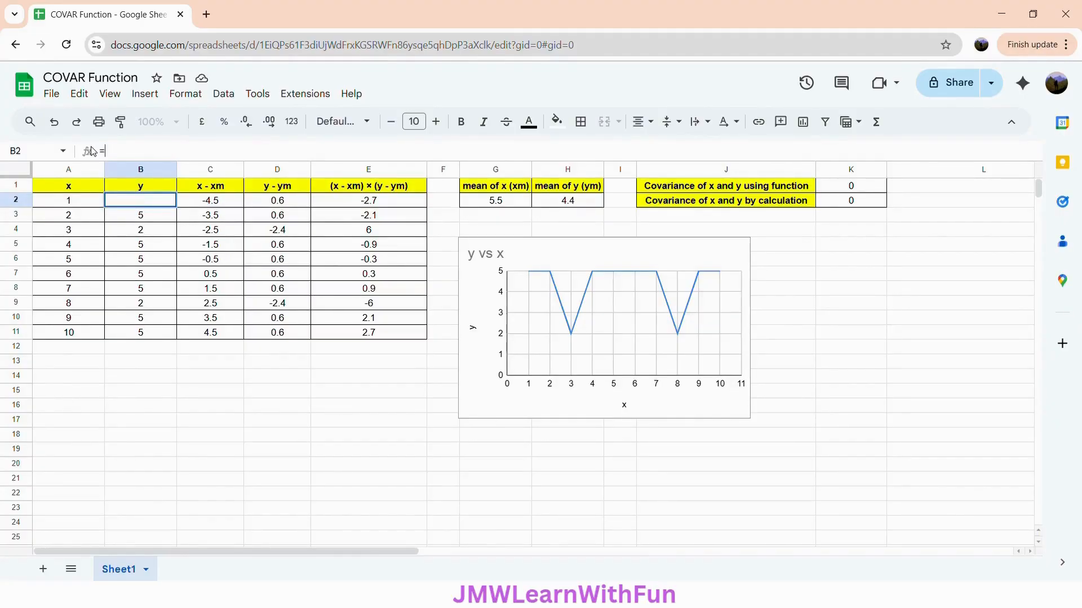
type("=")
left_click(79, 206)
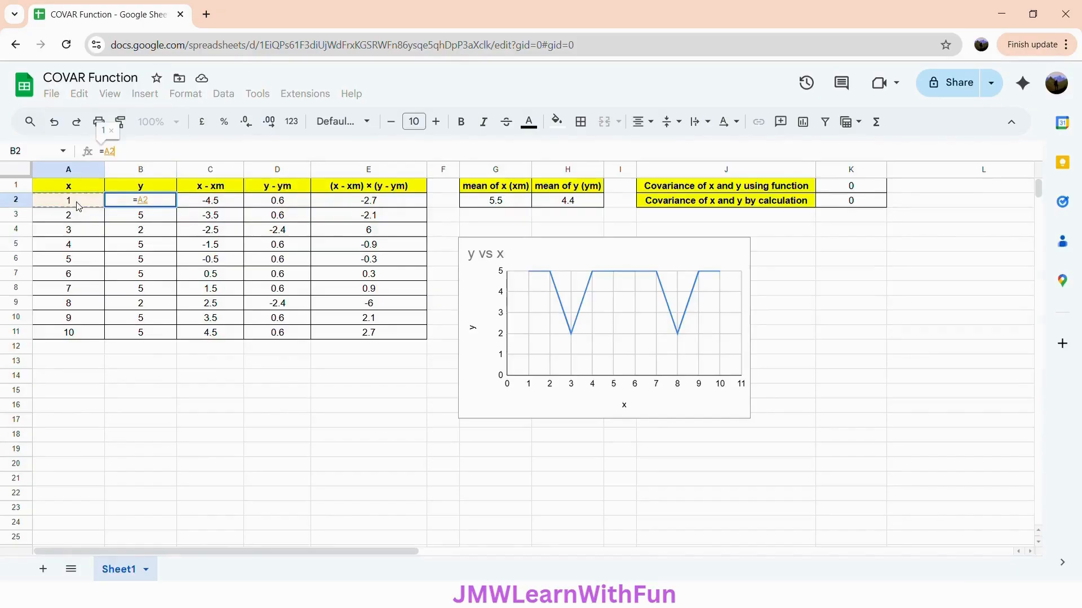
type("*2")
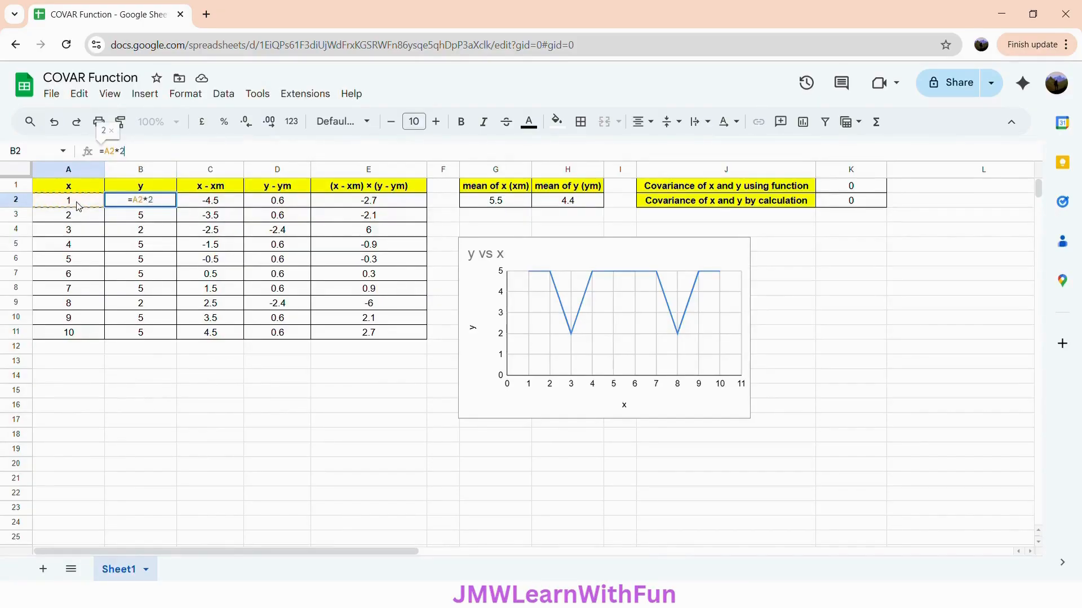
type("+40")
Fill the y formula from B2 down through B11 and check the covariance computed by the function
left_click(167, 201)
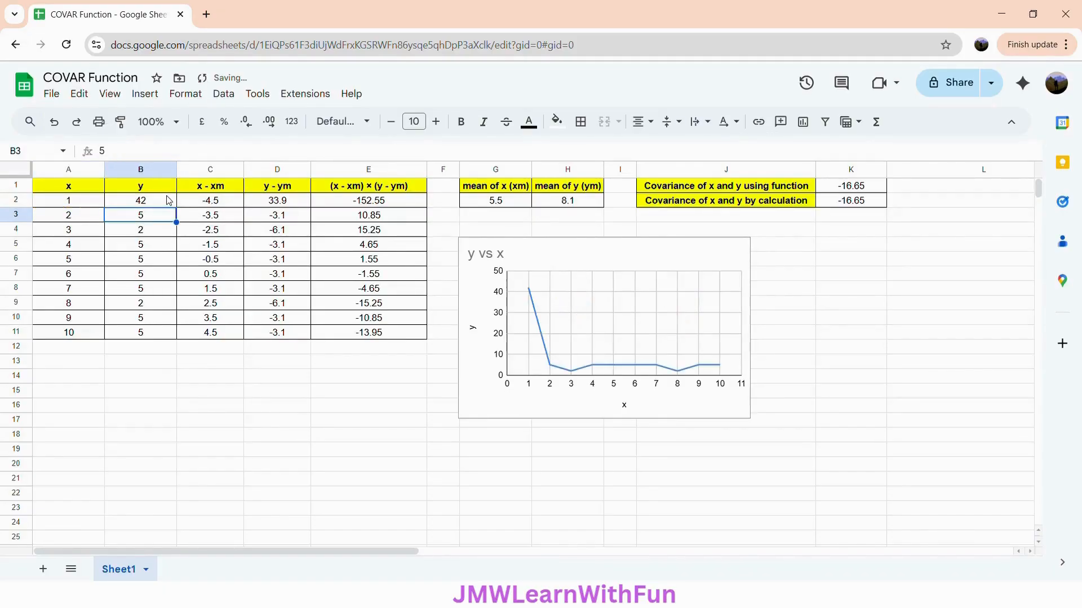
left_click_drag(184, 216, 181, 342)
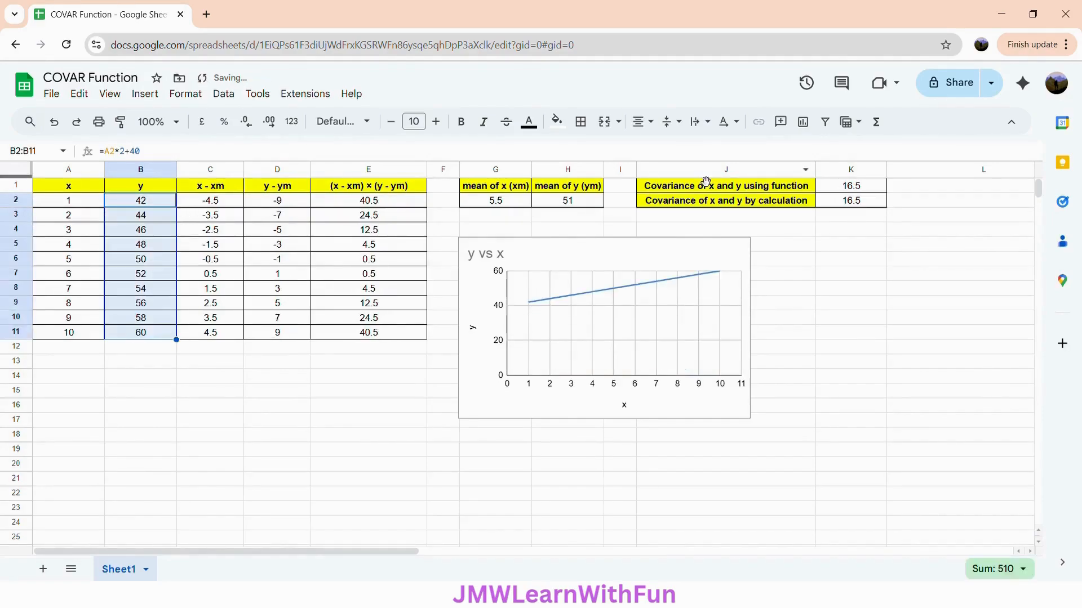
left_click(840, 191)
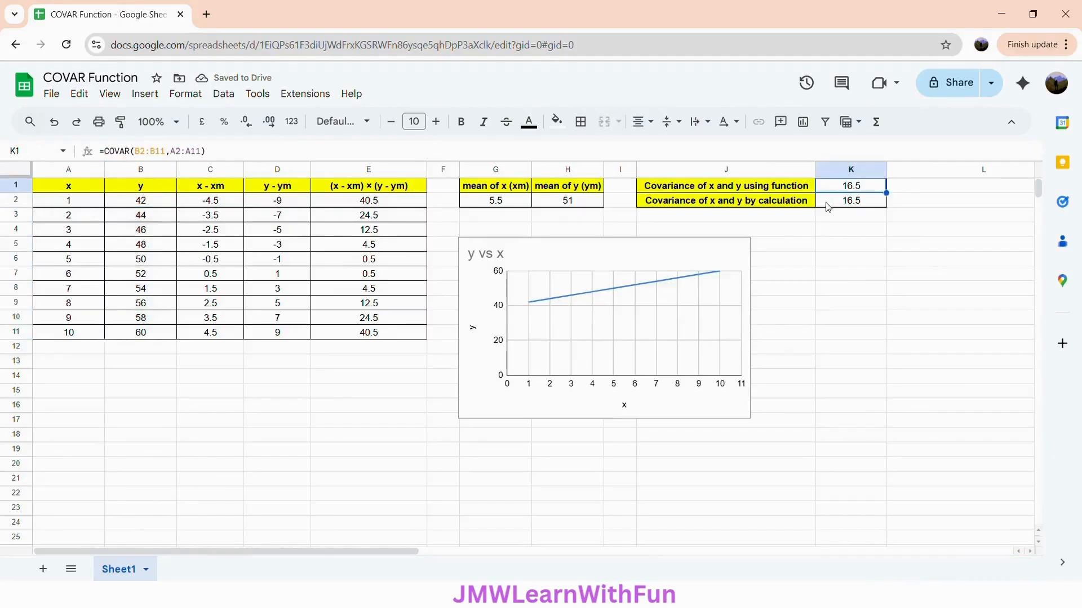